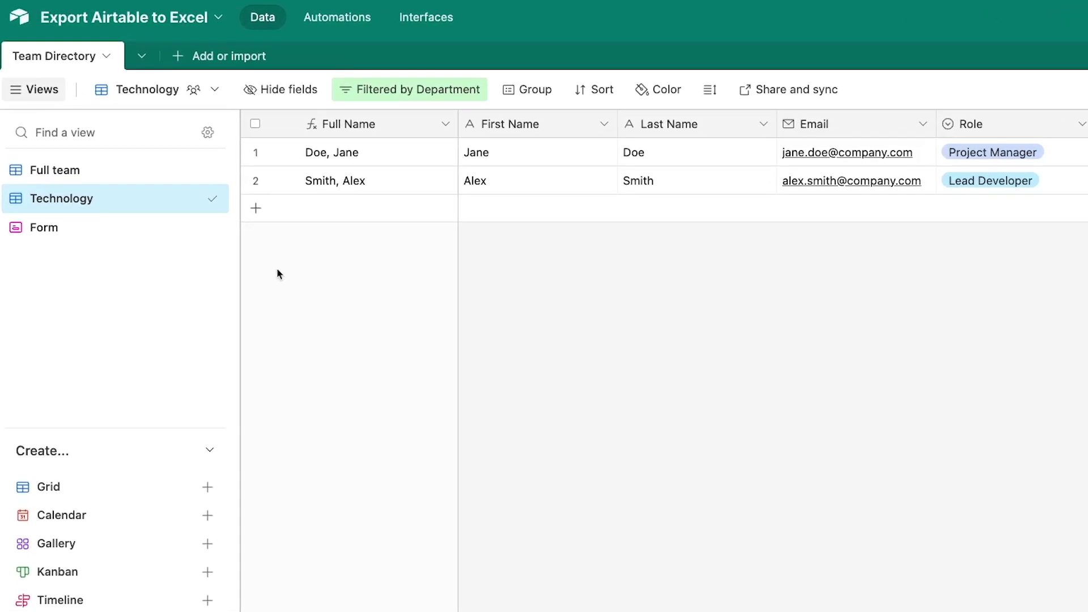
- Download the Full team view as a CSV named 'Team Directory-tutorial' into tutorial_materials
click(126, 174)
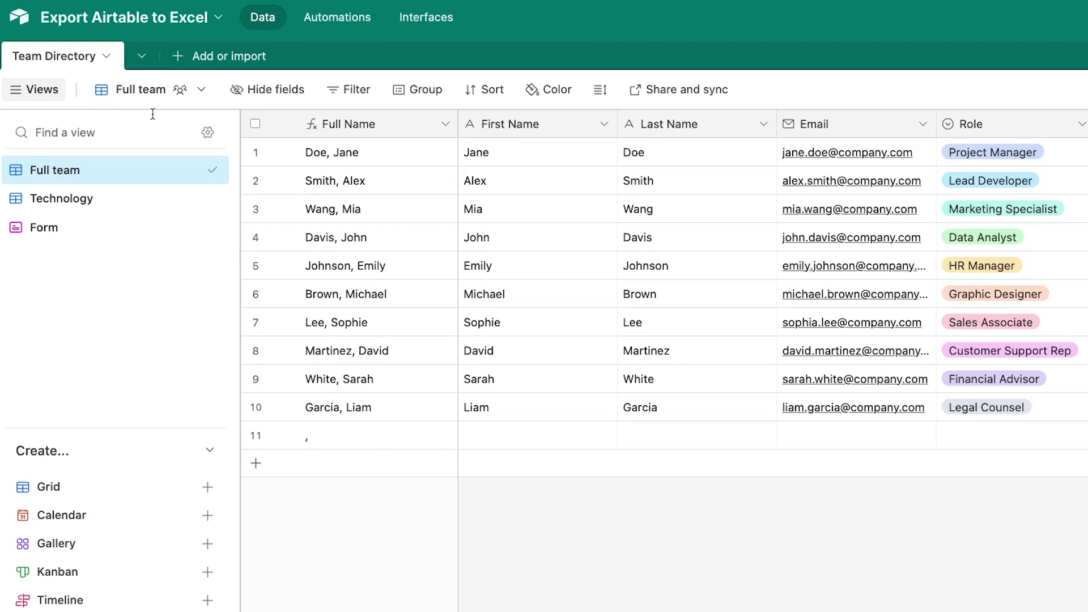
mouse_move(154, 99)
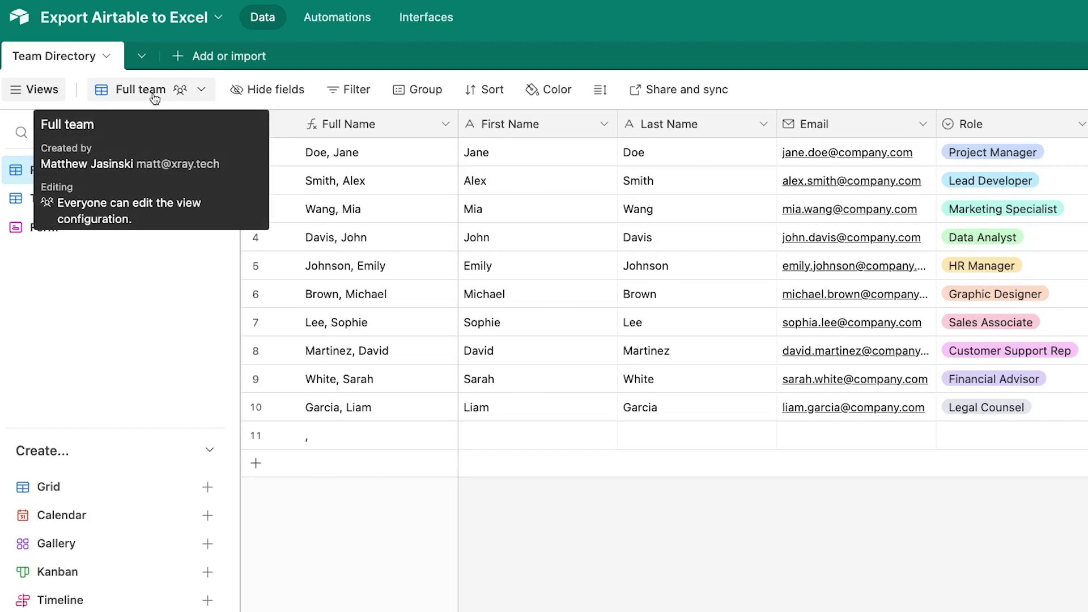
click(155, 99)
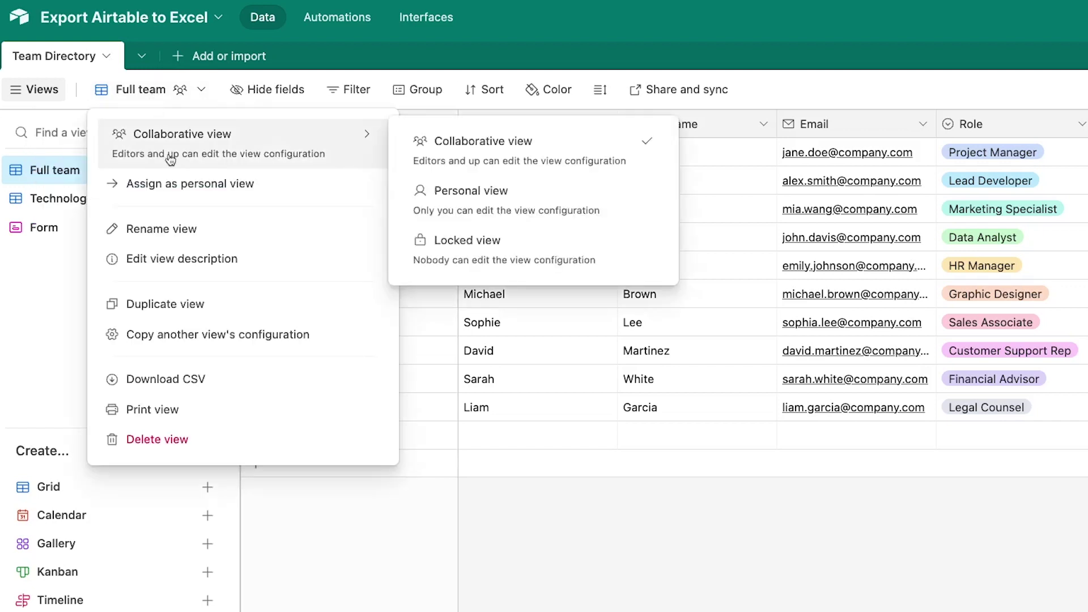
click(224, 378)
key(Right)
key(alt+shift+Left)
key(alt+shift+Left)
text(tutorial)
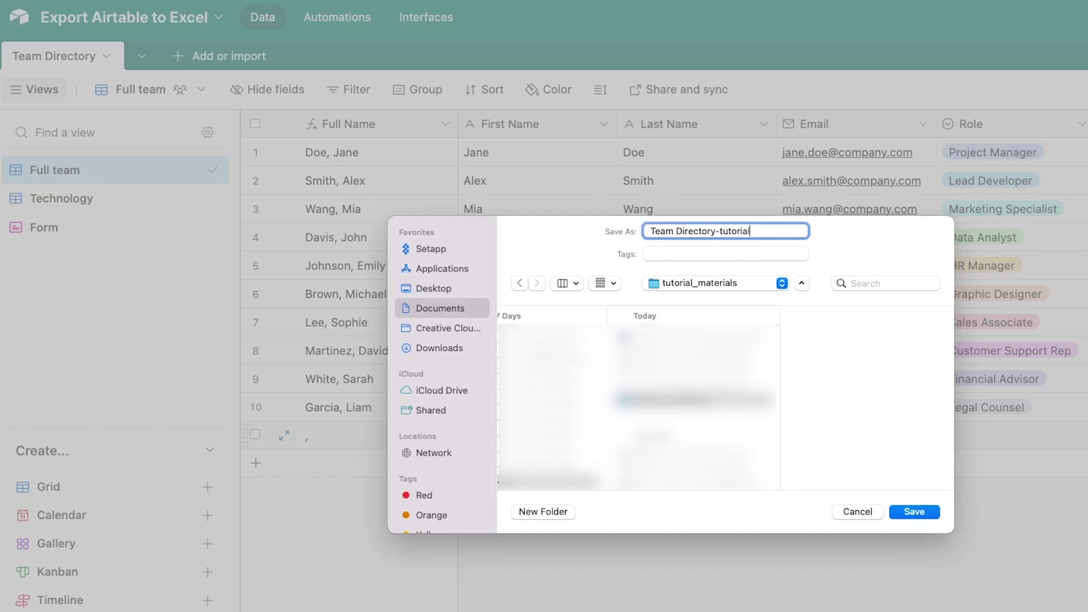
click(914, 512)
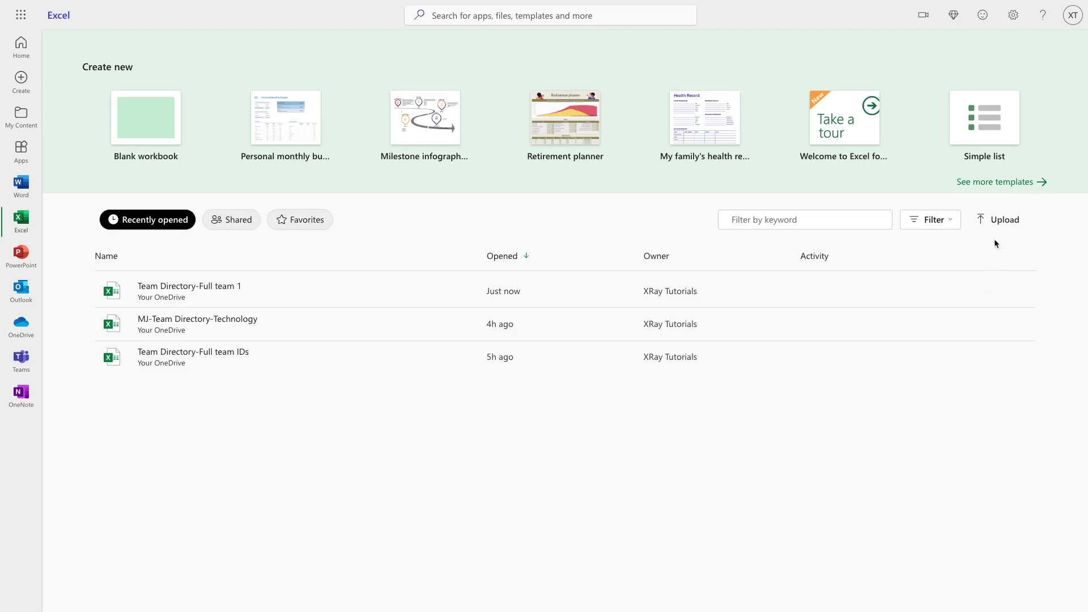
- Upload Team Directory-tutorial.csv from tutorial_materials to Excel on the web
click(994, 224)
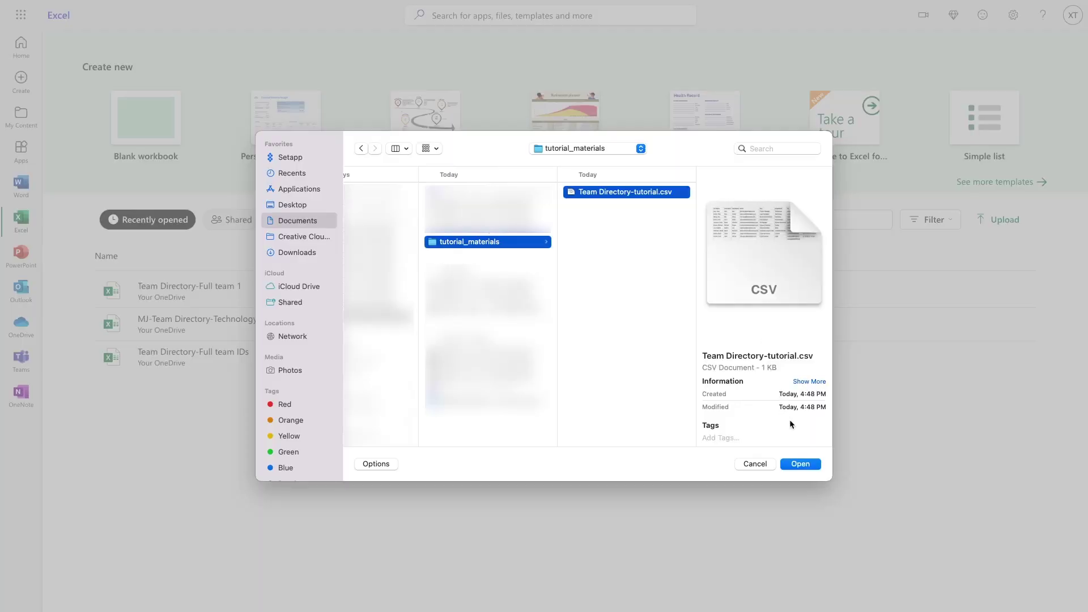
click(800, 464)
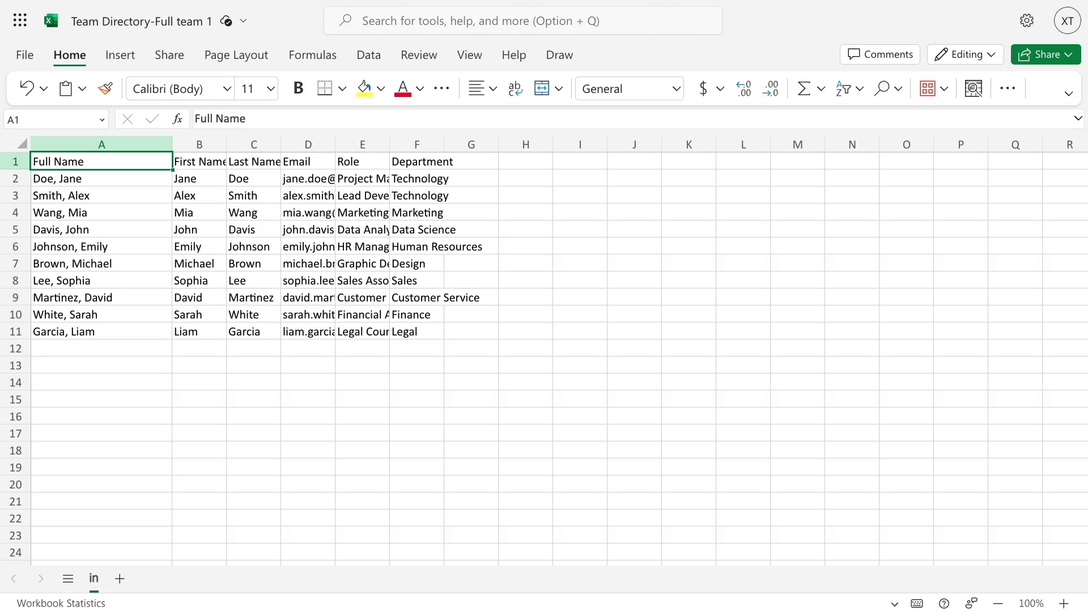
- Add Microsoft Excel next to Airtable in the tools list and view Airtable's automation abilities
text(cel)
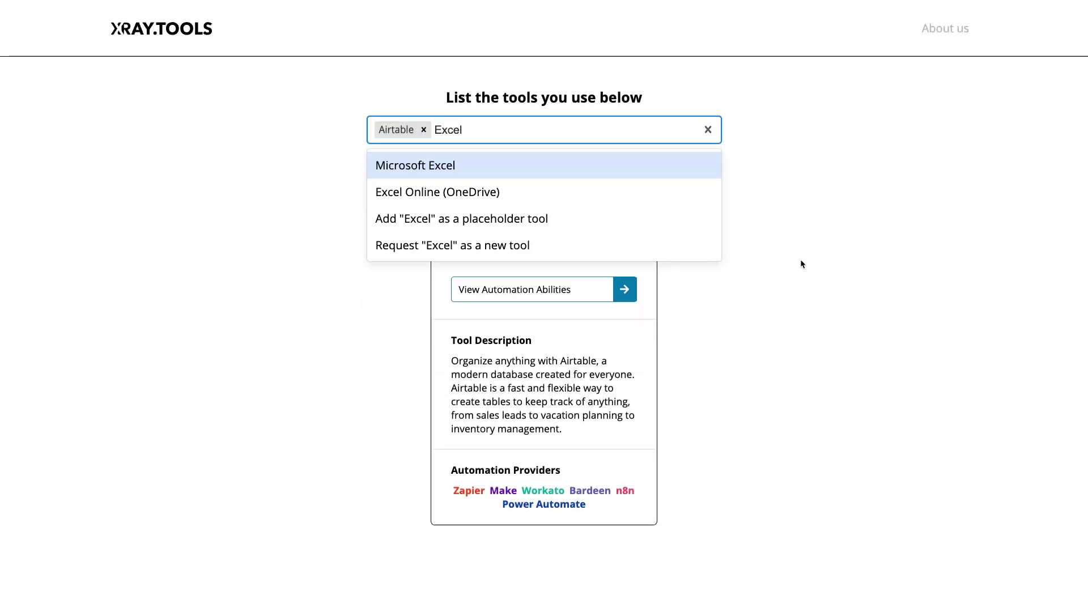
click(679, 167)
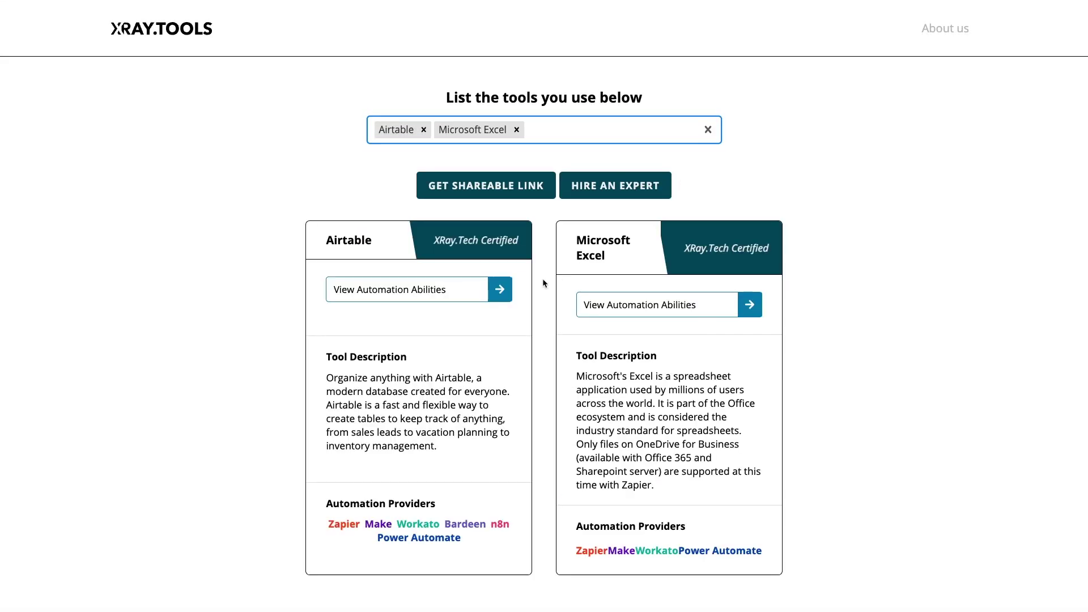
click(479, 300)
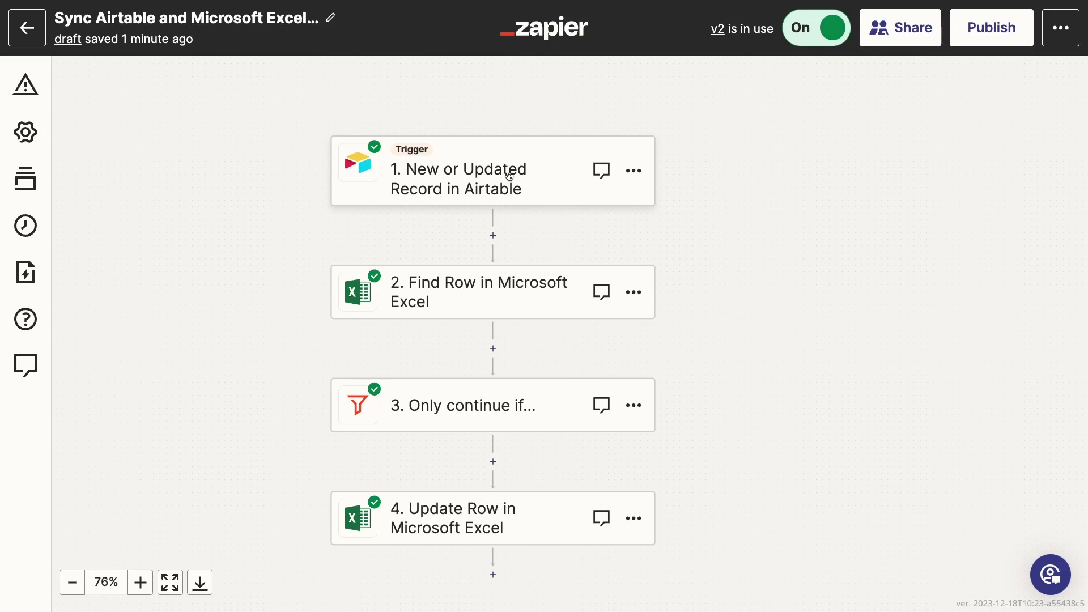
- Review the Airtable trigger (Last Modified, Full team view) through to its successful test records
click(509, 176)
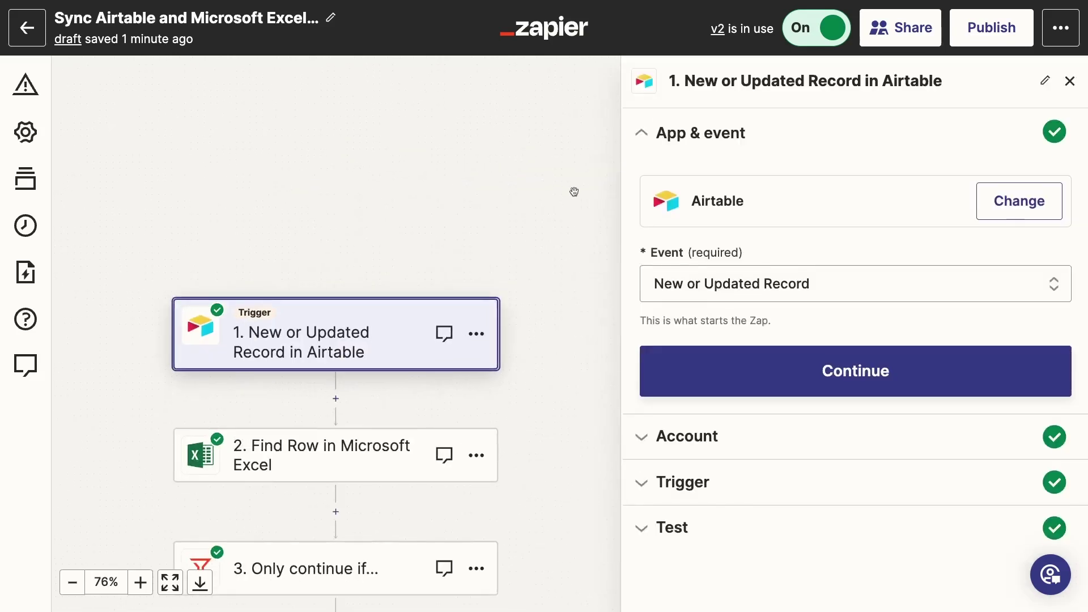
click(715, 371)
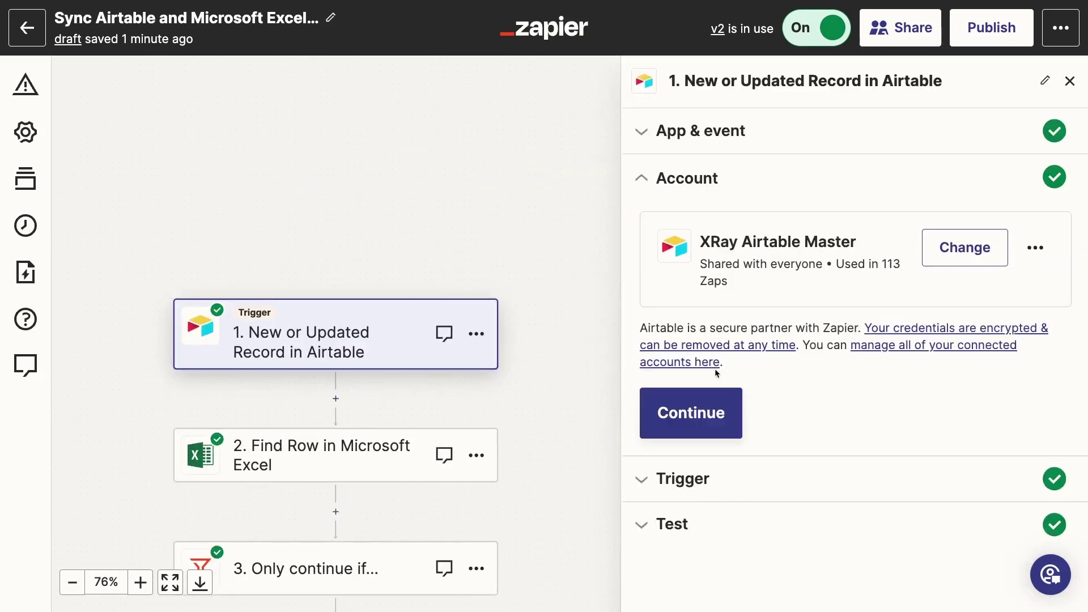
click(713, 432)
scroll(713, 434, down, 6)
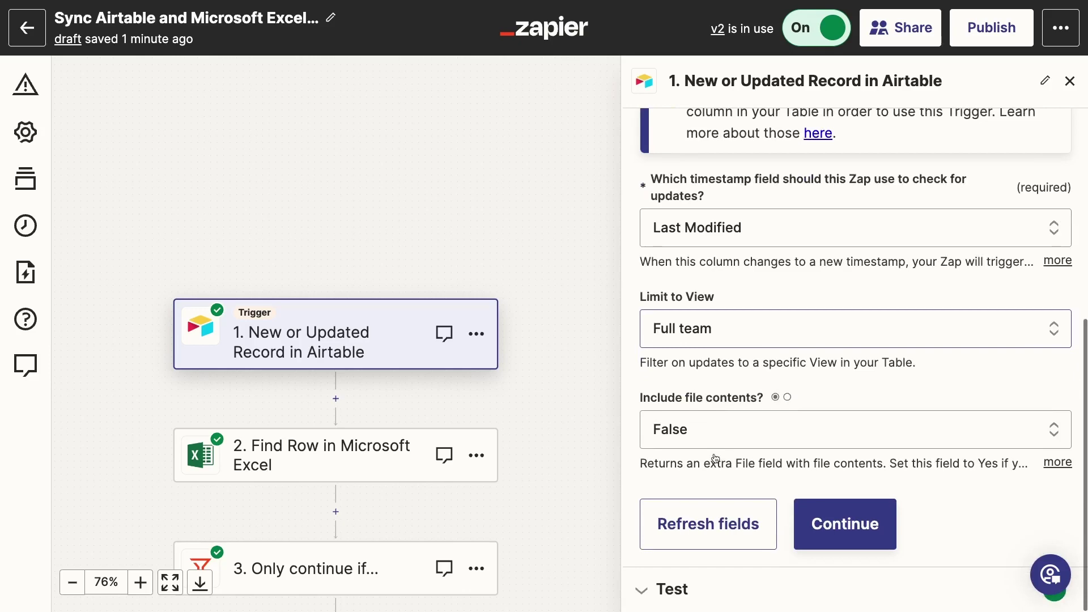
click(828, 507)
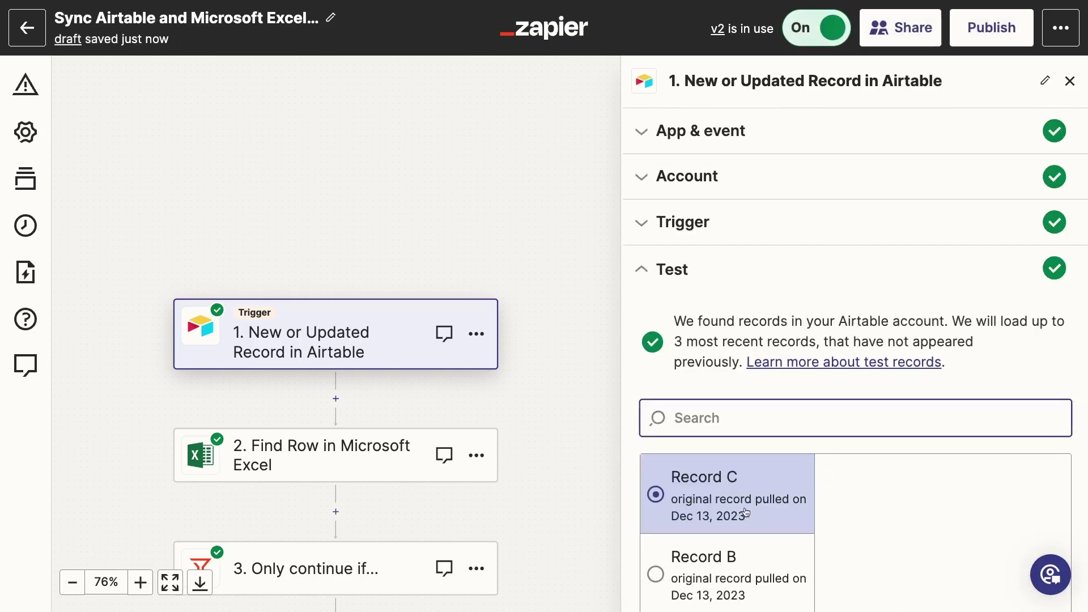
click(392, 450)
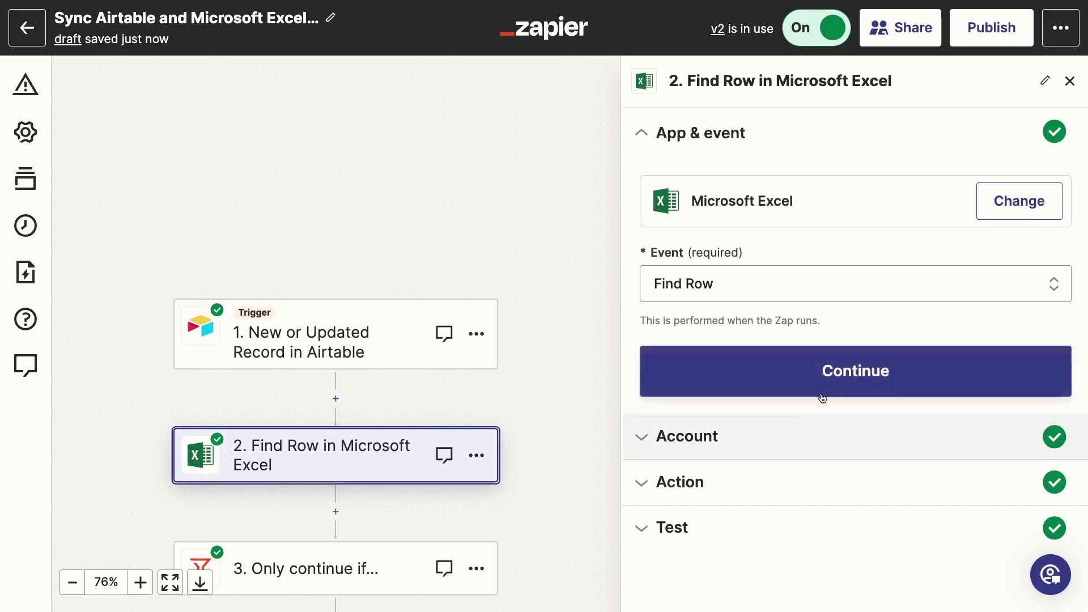
- Step through the Find Row settings and scroll its action fields looking up by ID
click(824, 390)
click(734, 404)
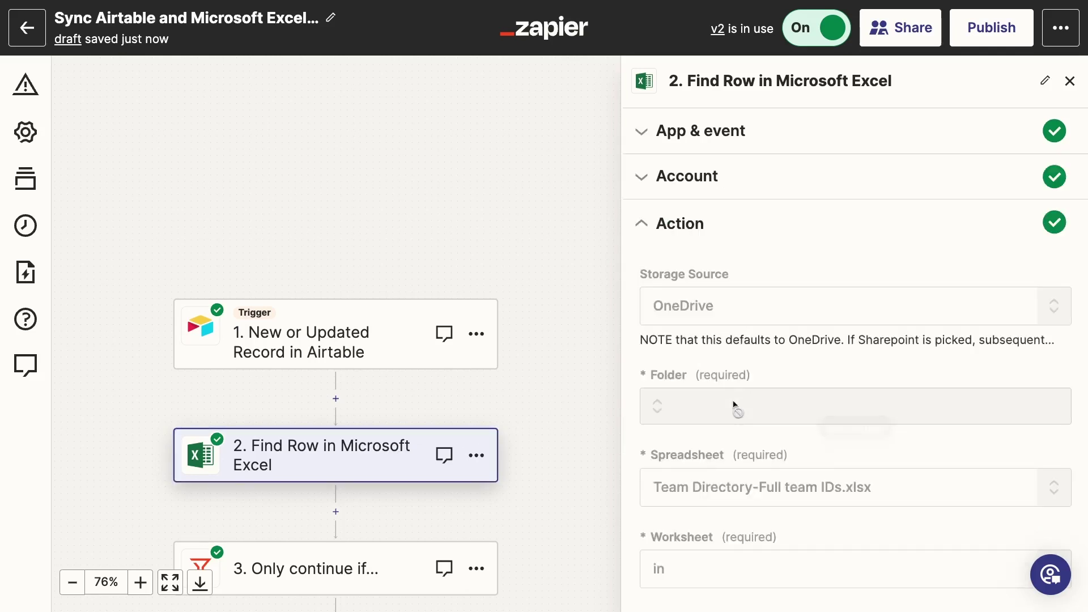
scroll(734, 401, down, 3)
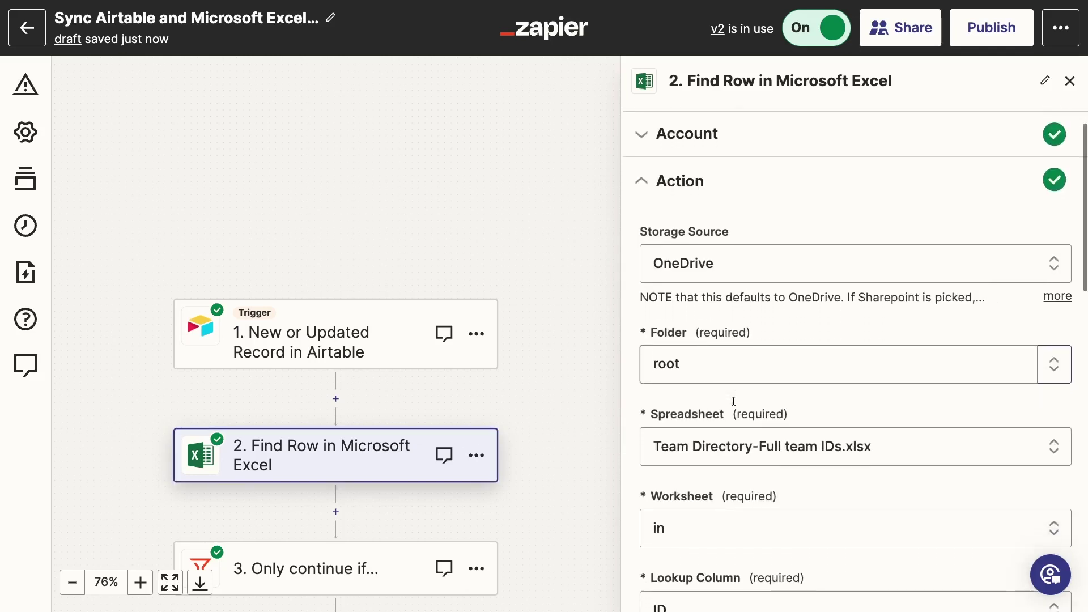
scroll(734, 401, down, 1)
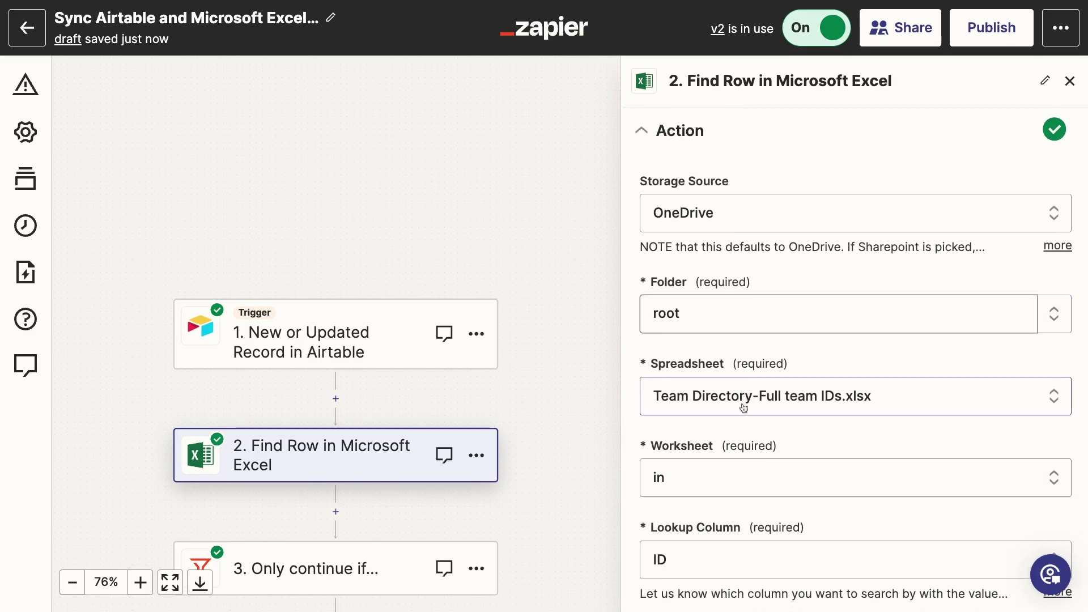
scroll(772, 510, down, 1)
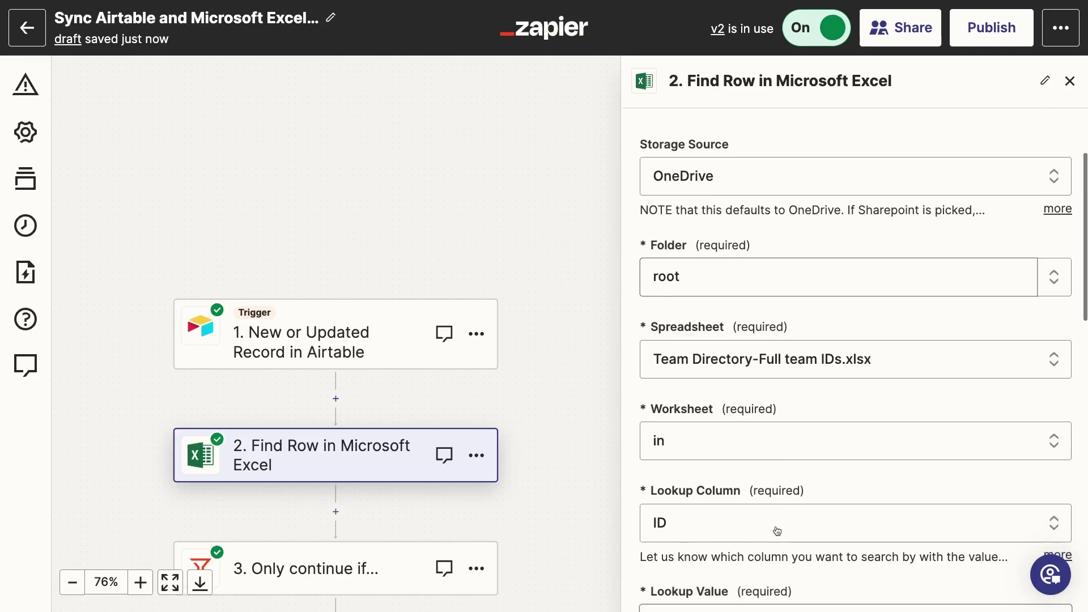
scroll(775, 530, down, 3)
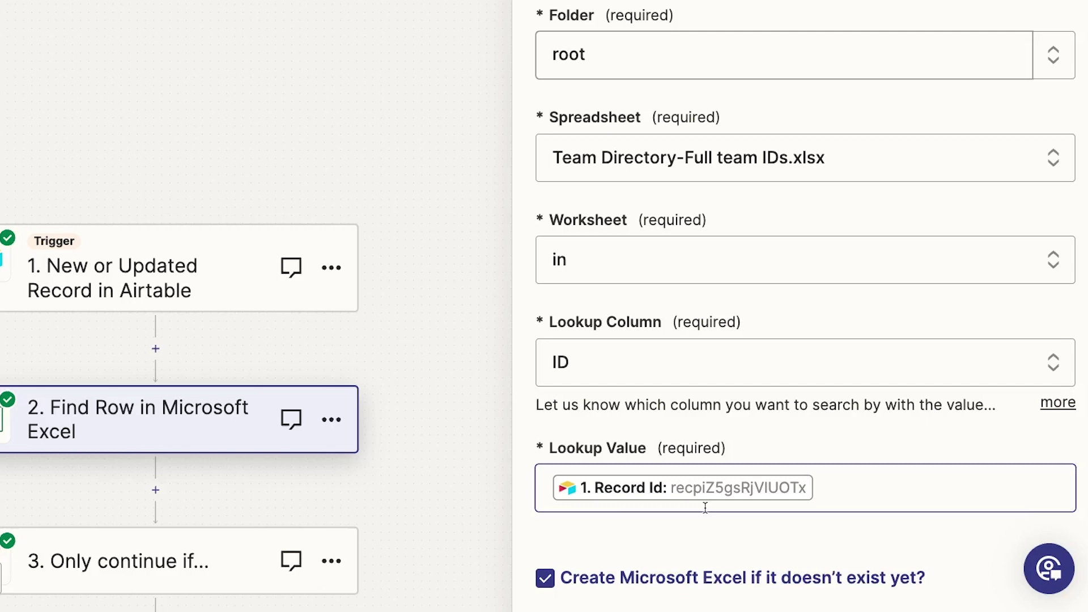
scroll(705, 507, down, 1)
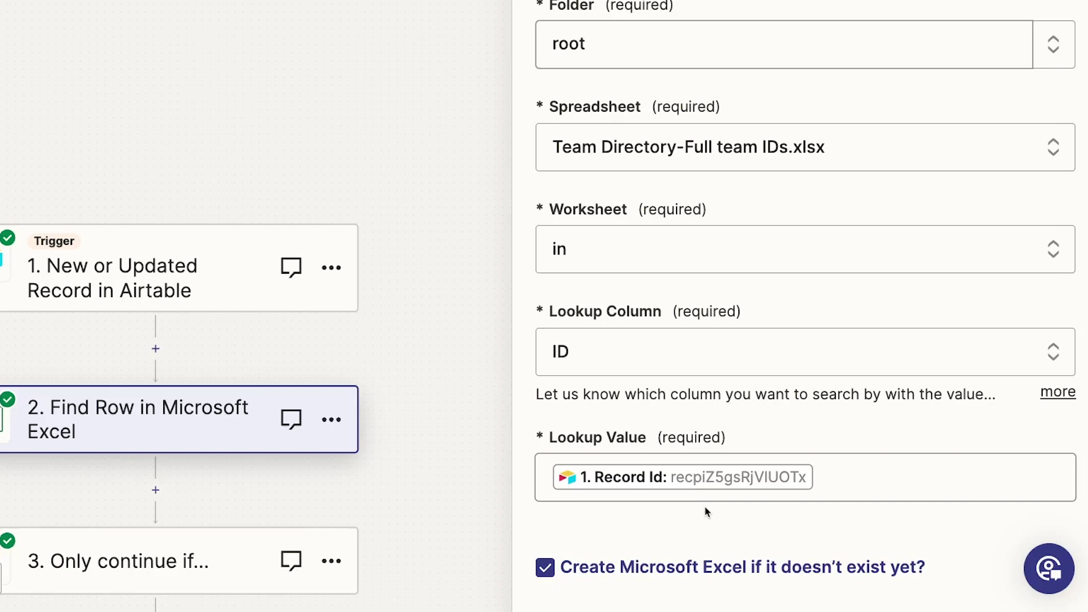
scroll(705, 512, down, 2)
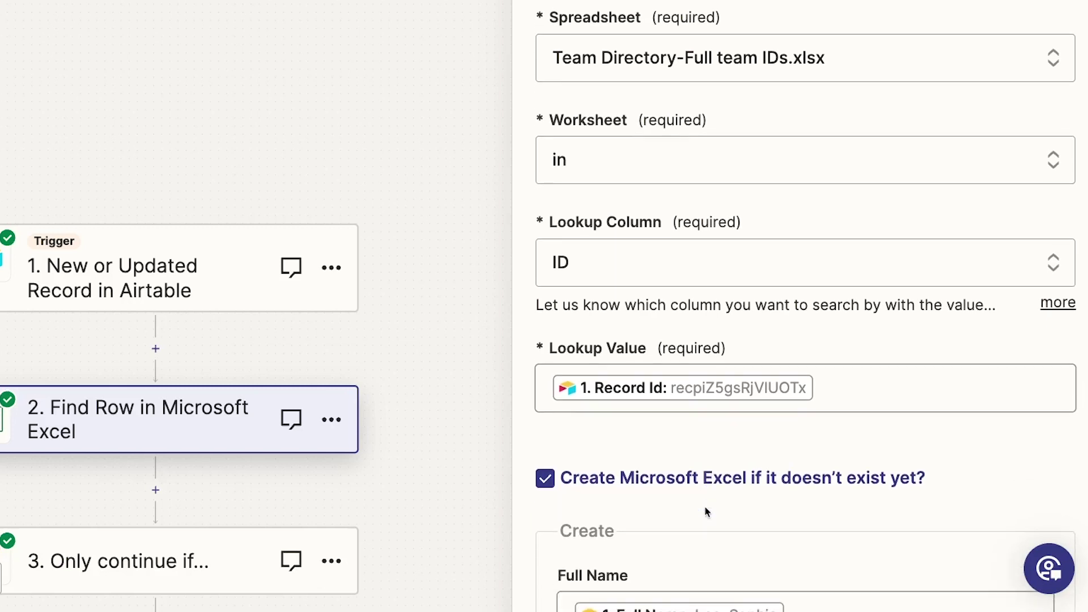
scroll(705, 512, down, 1)
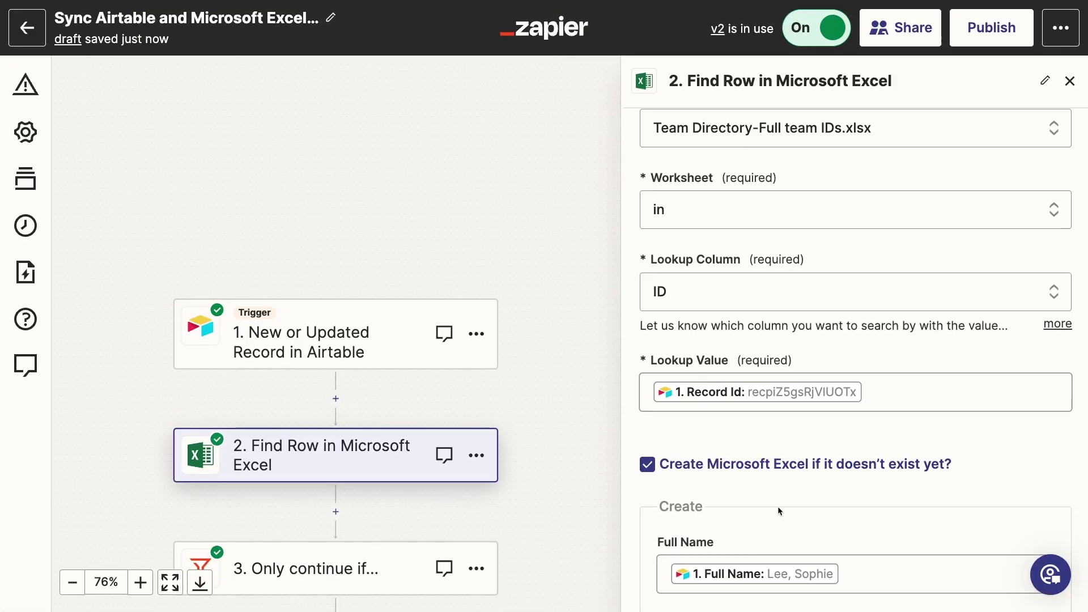
scroll(779, 509, down, 5)
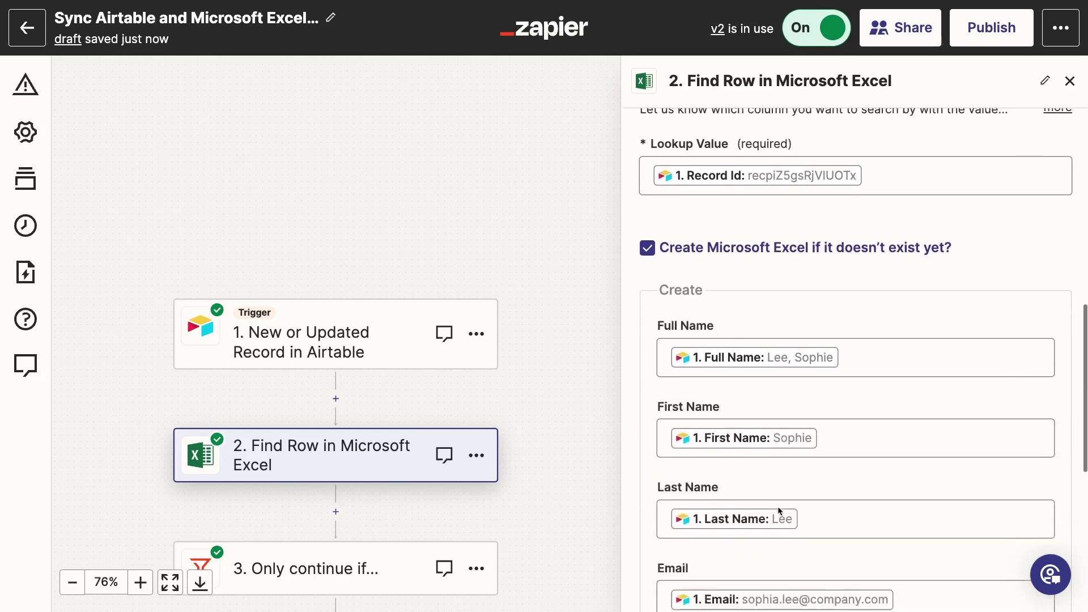
scroll(779, 508, down, 6)
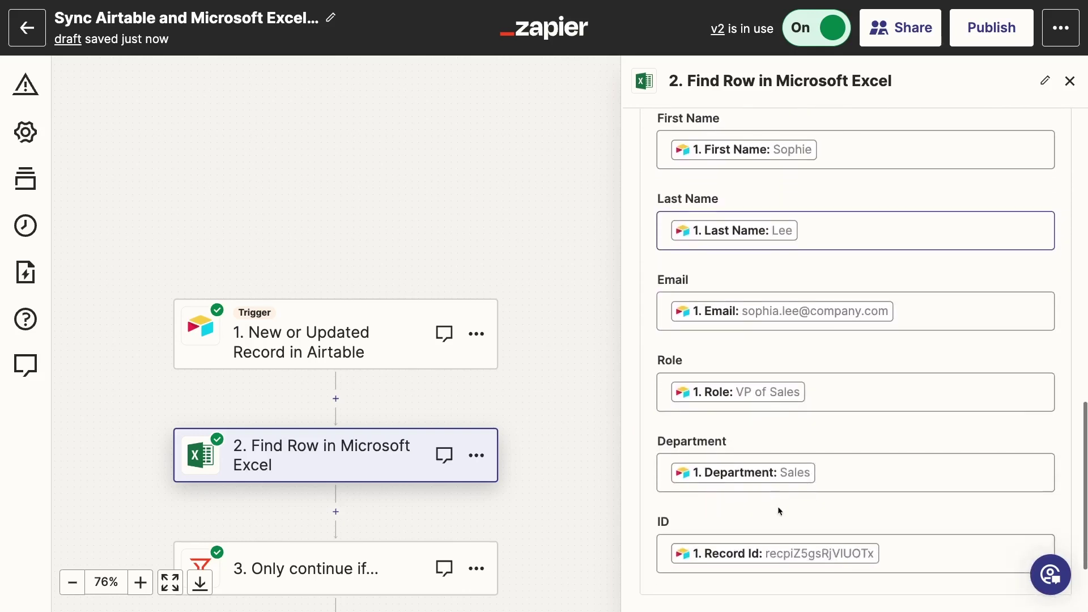
scroll(779, 509, down, 1)
- Test the Find Row step, which matches row 8, then bring up the filter step
click(803, 515)
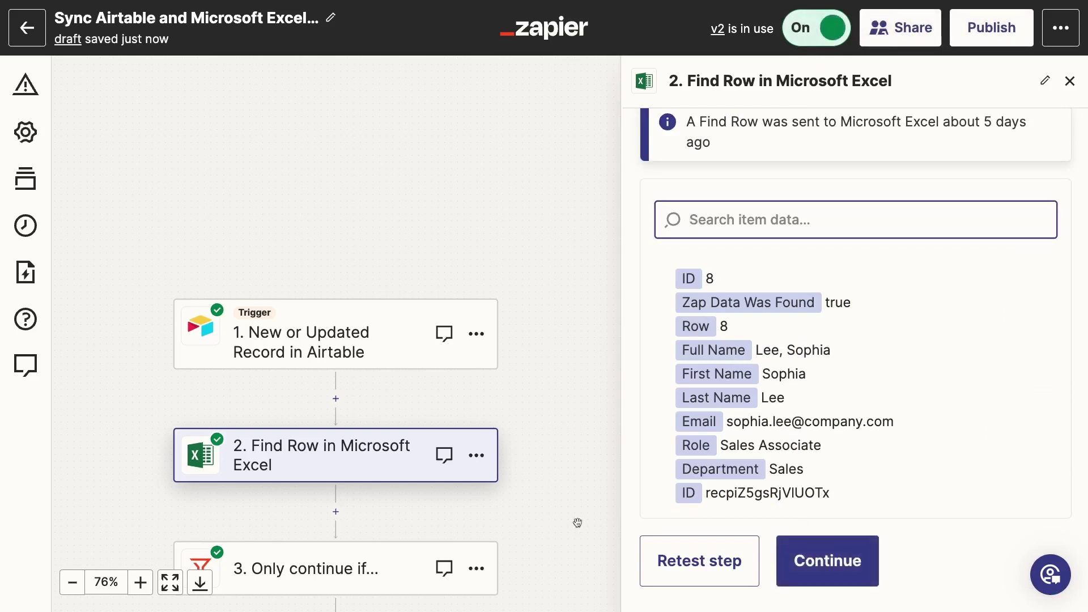
drag(451, 513, 508, 381)
click(451, 414)
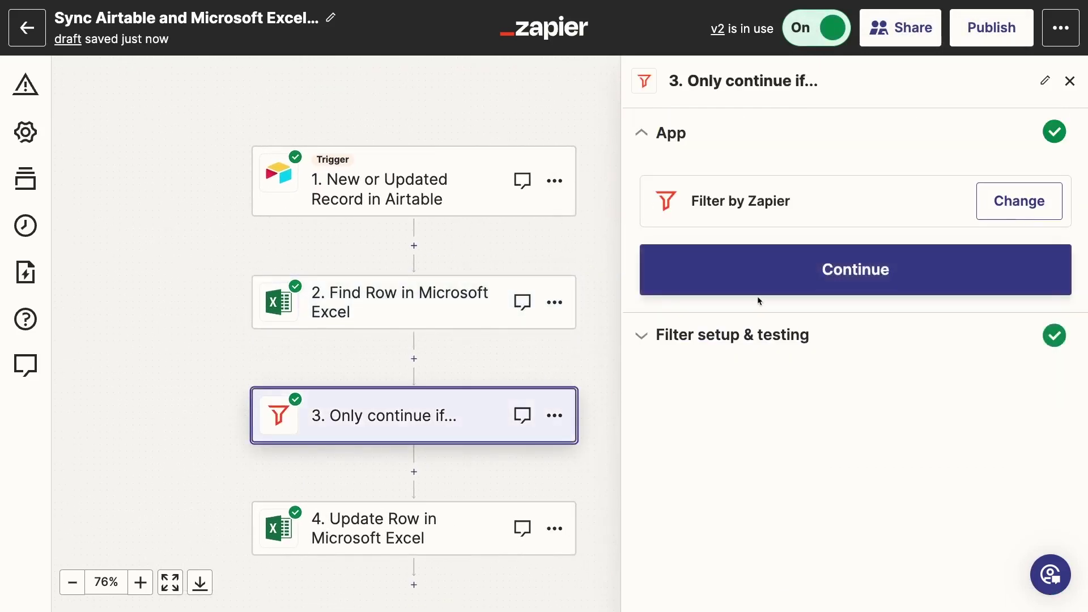
- Review the filter continuing only when Zap Data Was Found is true, then proceed to Update Row
click(759, 289)
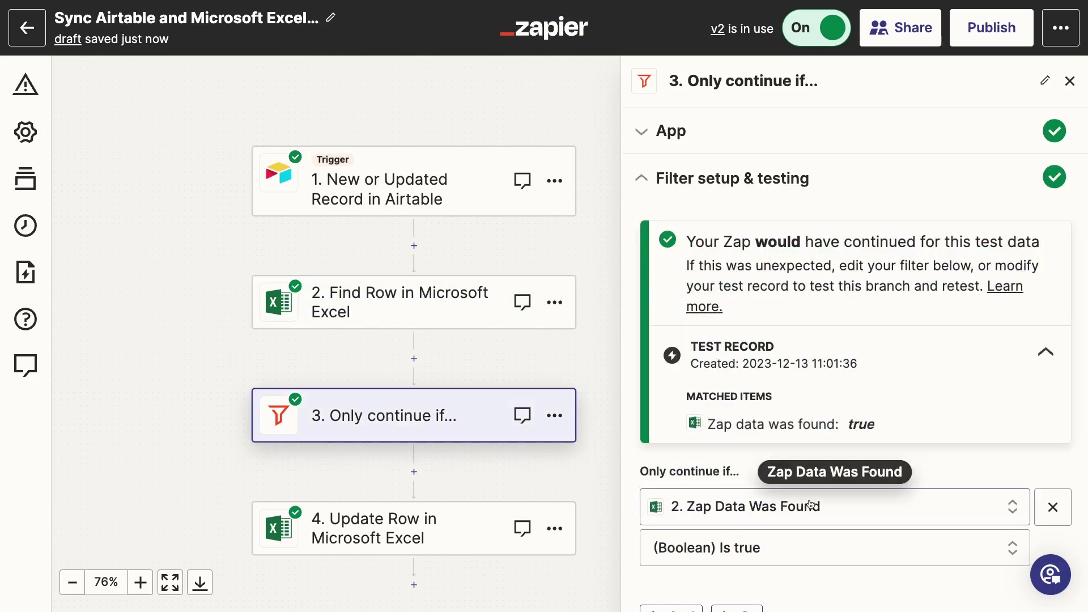
scroll(812, 509, down, 1)
scroll(812, 508, down, 2)
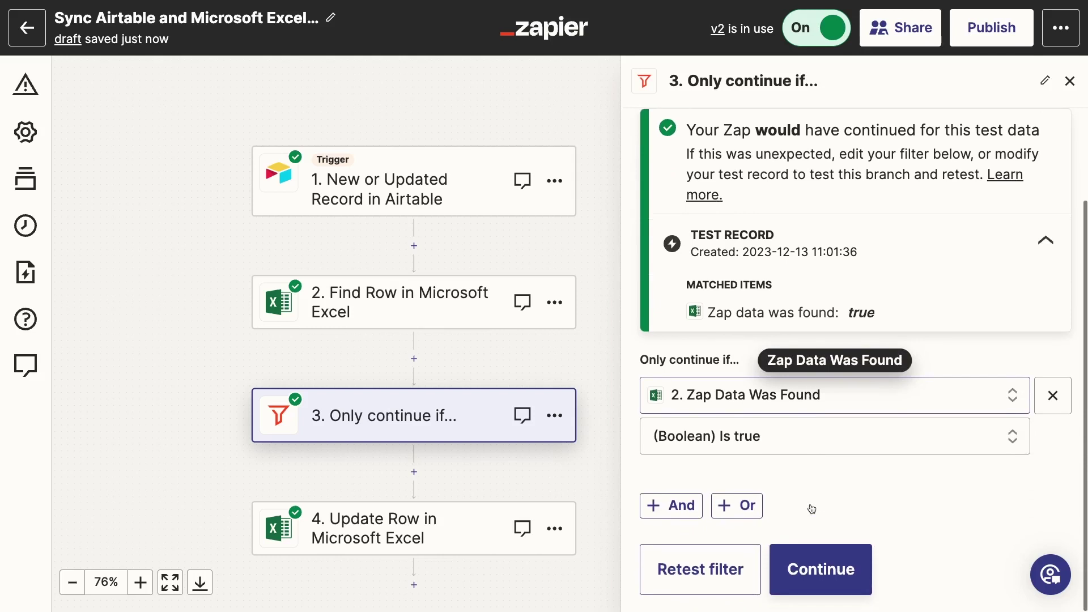
click(817, 560)
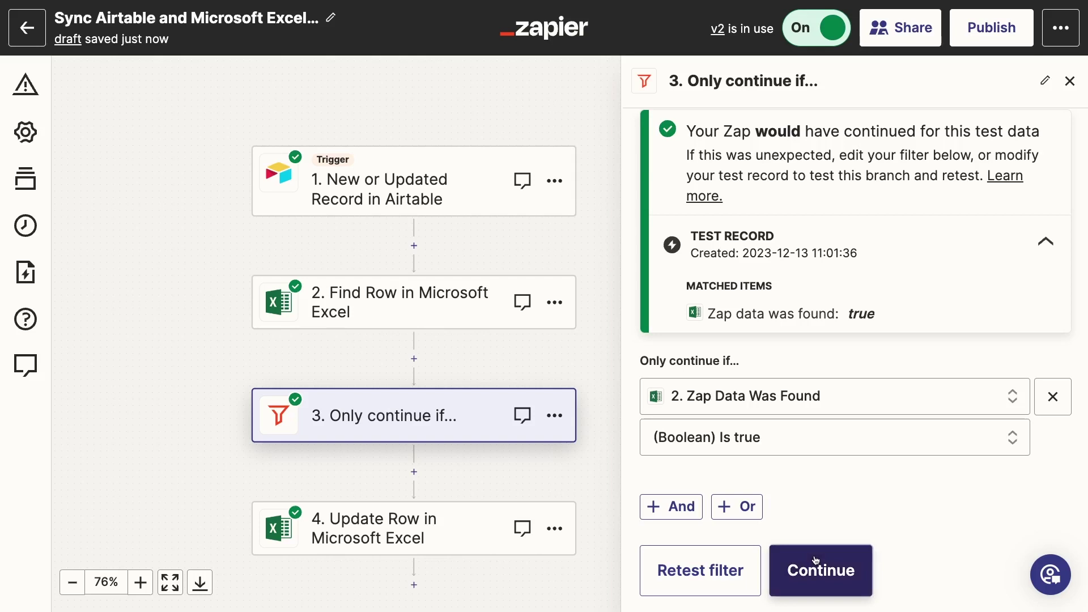
click(817, 561)
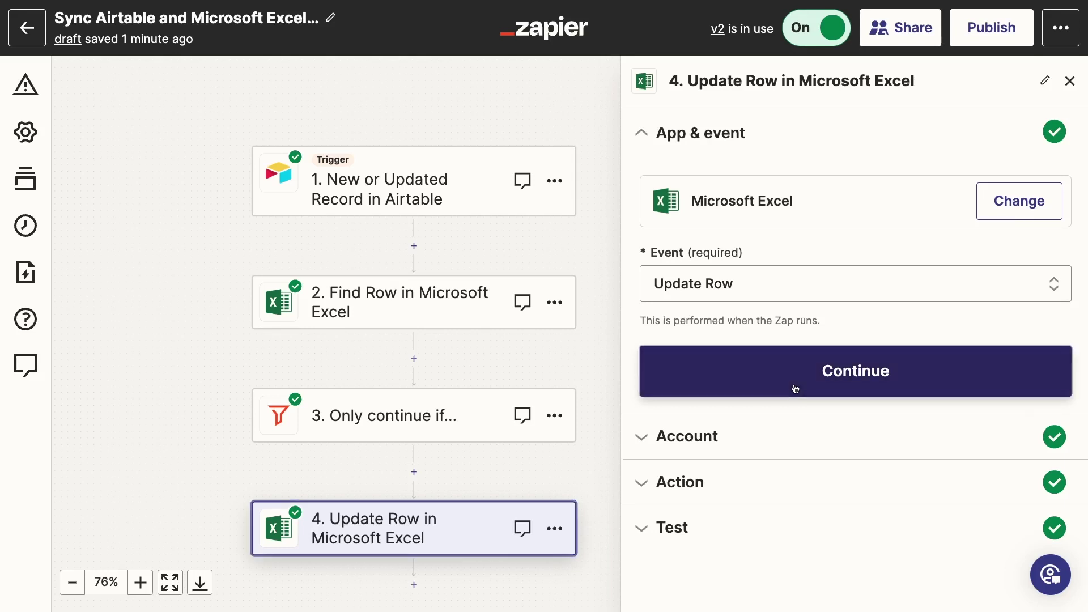
- Scroll the Update Row action fields mapping Row, Full Name, Email, Role, Department and ID
click(795, 387)
scroll(719, 402, down, 3)
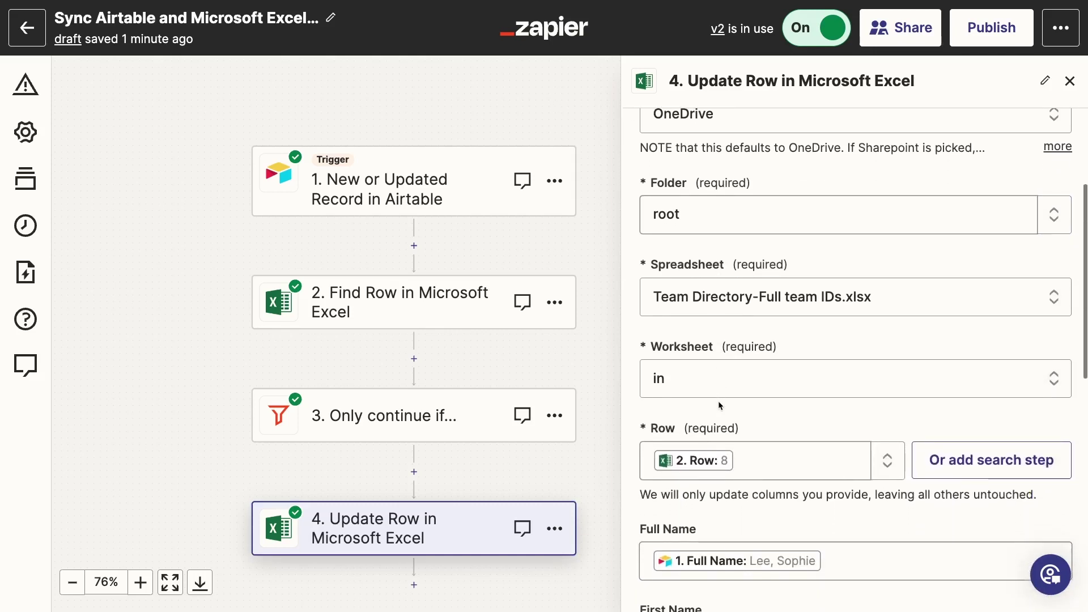
scroll(719, 400, down, 1)
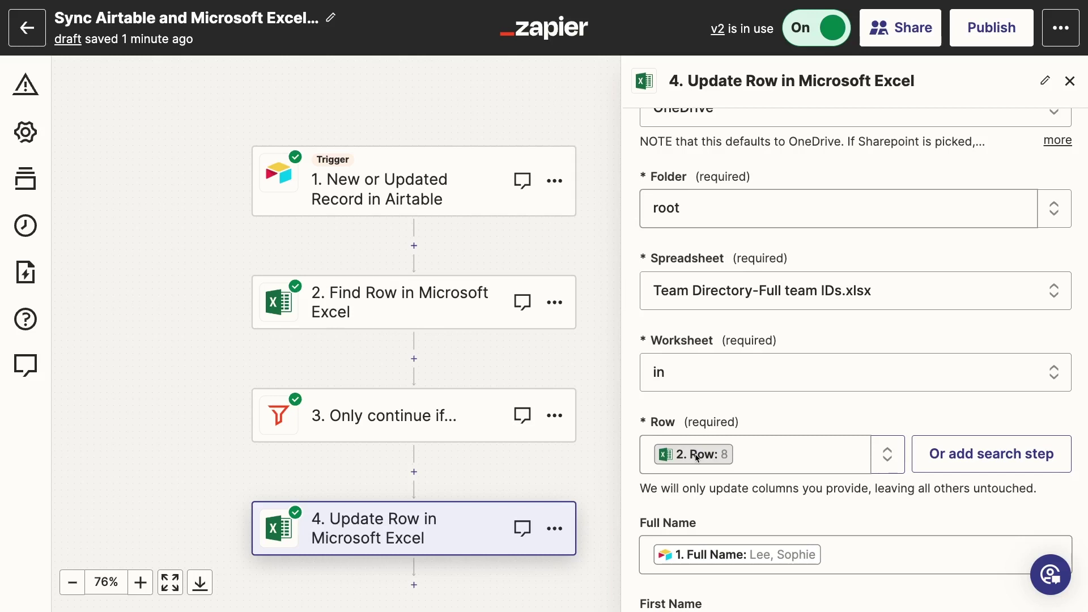
scroll(697, 457, down, 2)
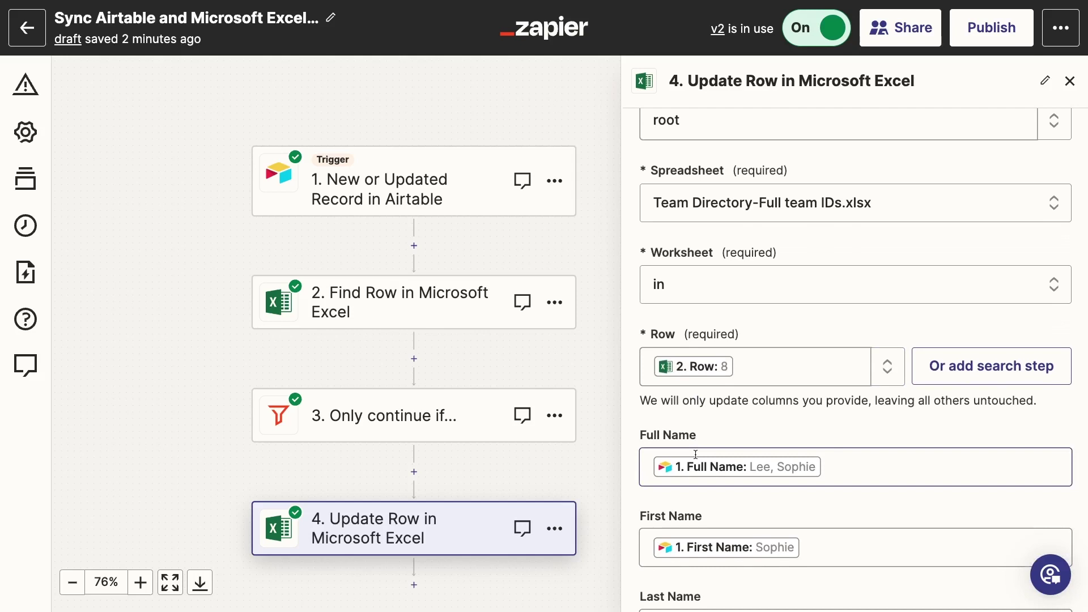
scroll(696, 455, down, 4)
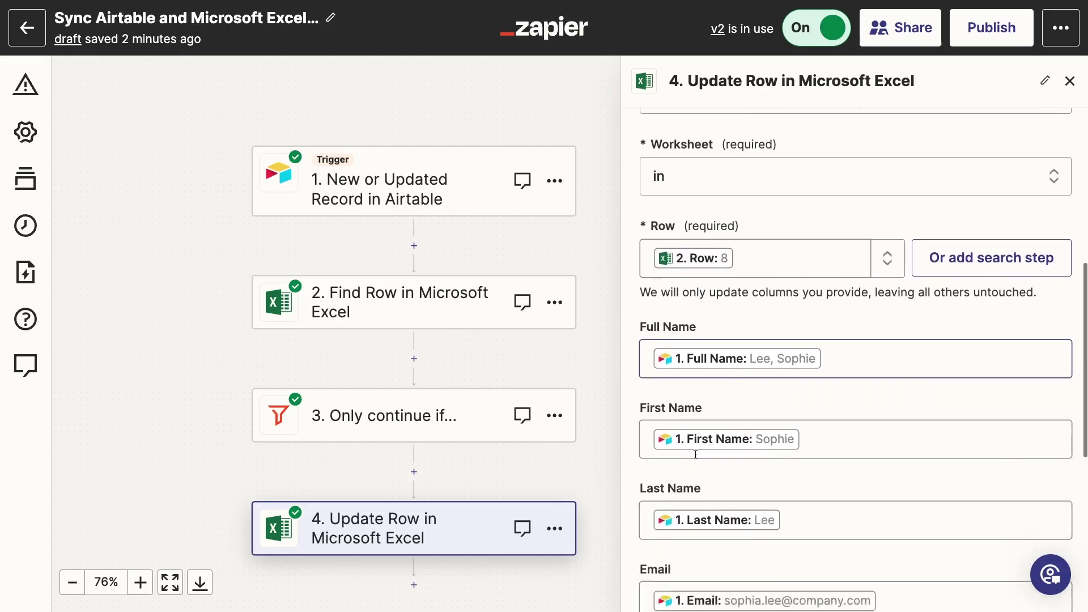
scroll(696, 455, down, 3)
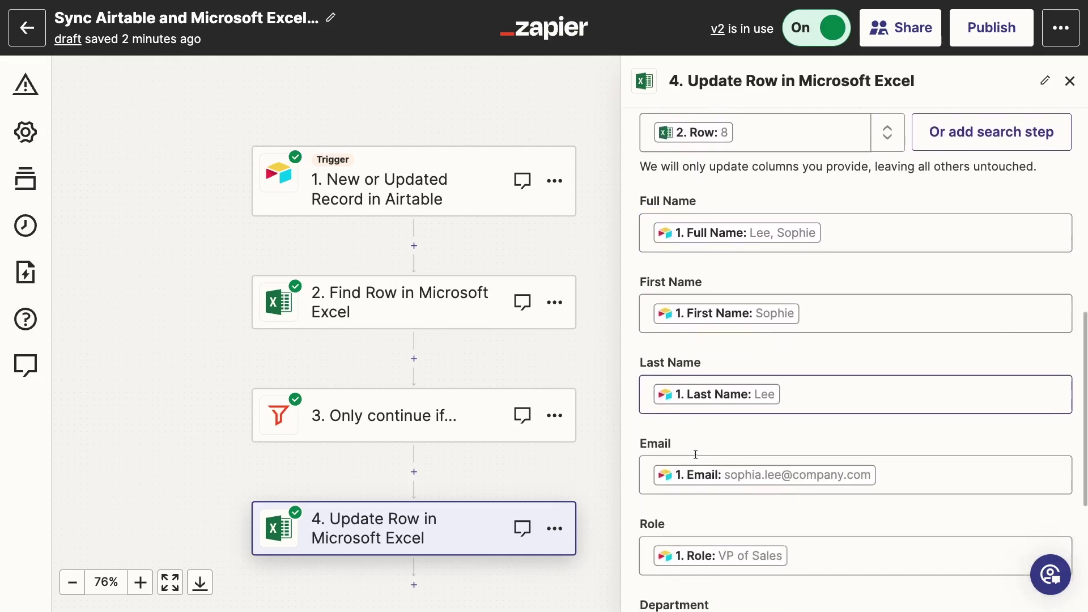
scroll(696, 455, down, 4)
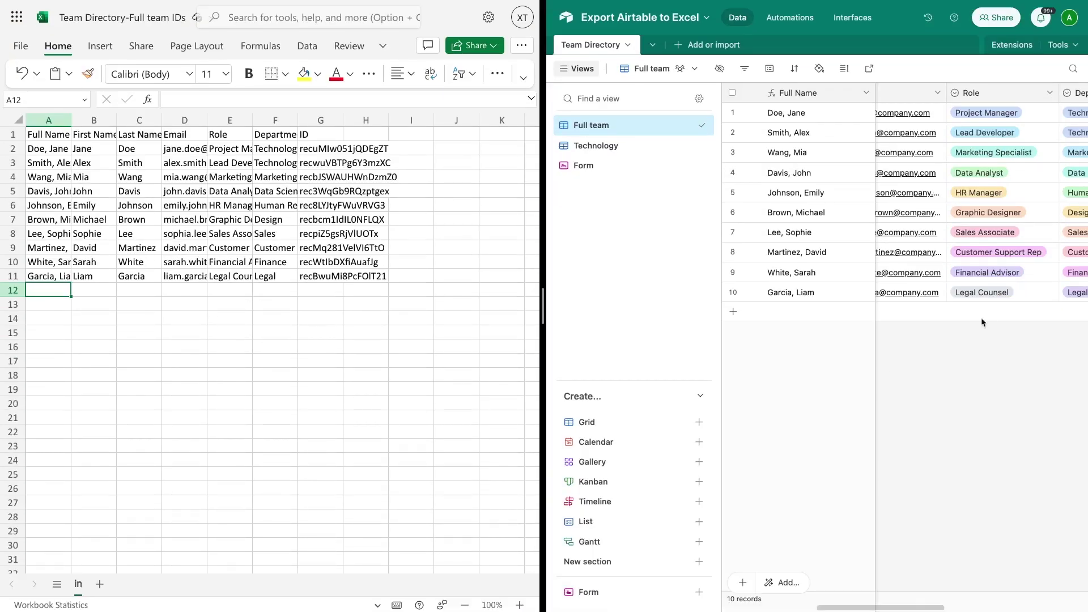
- Change row 10's Role from Legal Counsel to Graphic Designer
click(991, 299)
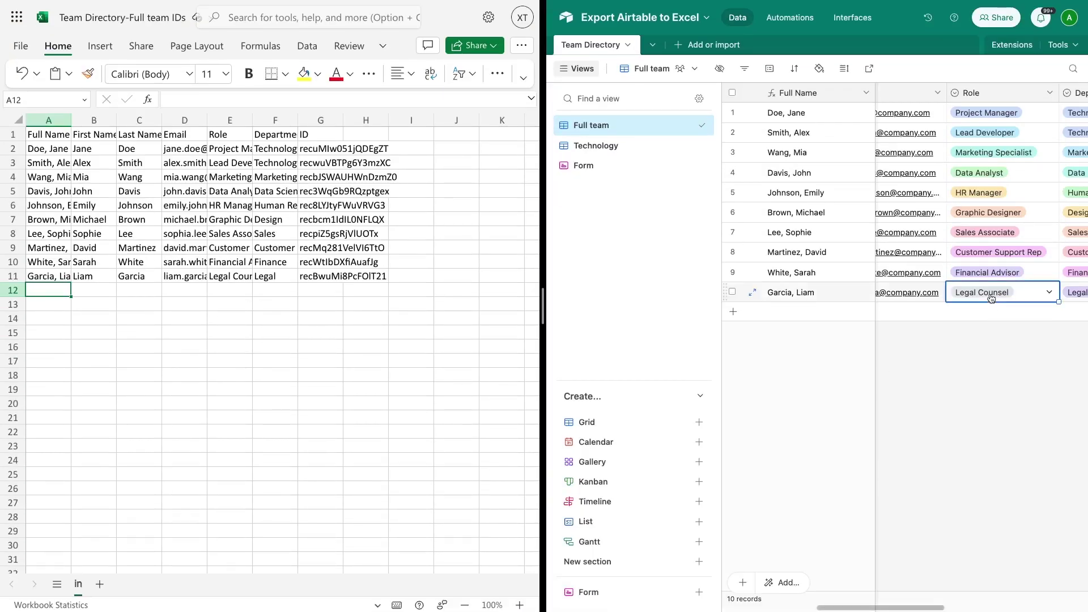
click(991, 297)
scroll(988, 335, up, 1)
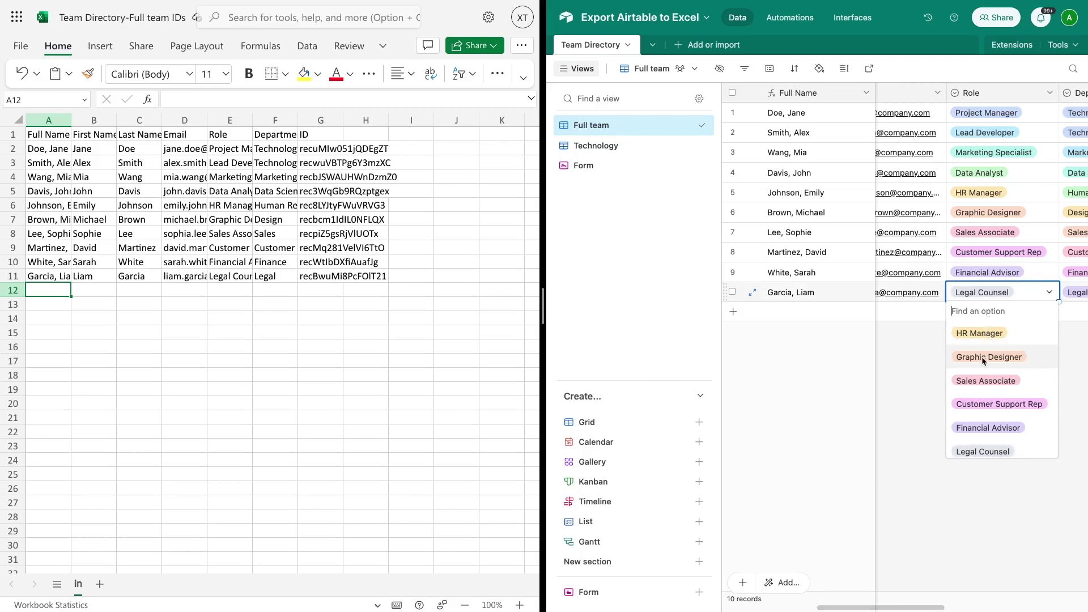
click(981, 356)
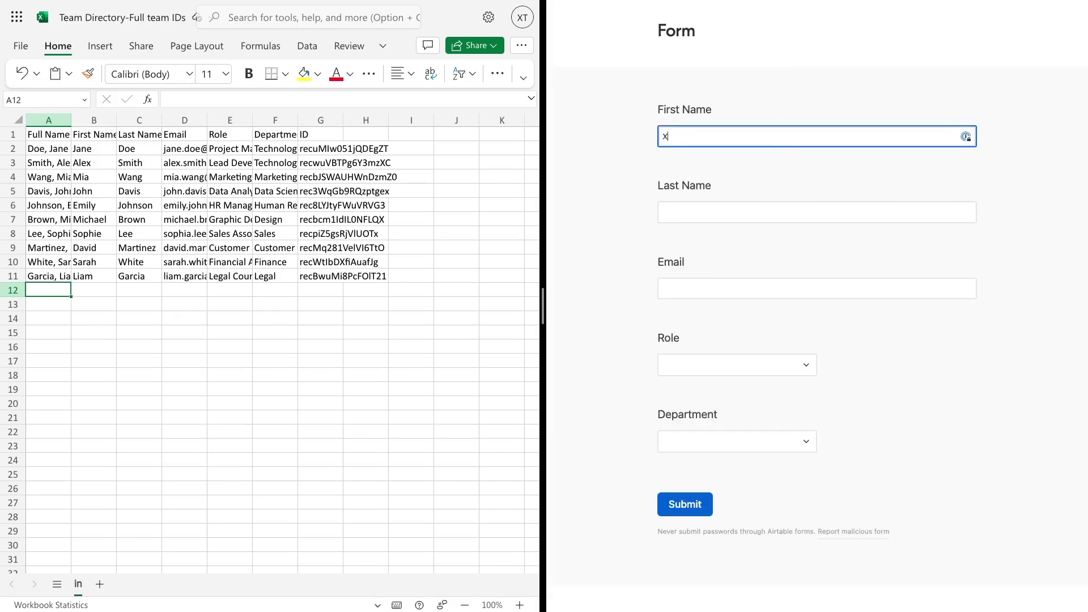
- Submit the form with the new member's name and e-mail, role Marketing Specialist, department Marketing
text(Ray)
key(Tab)
text(Tutorials)
key(Tab)
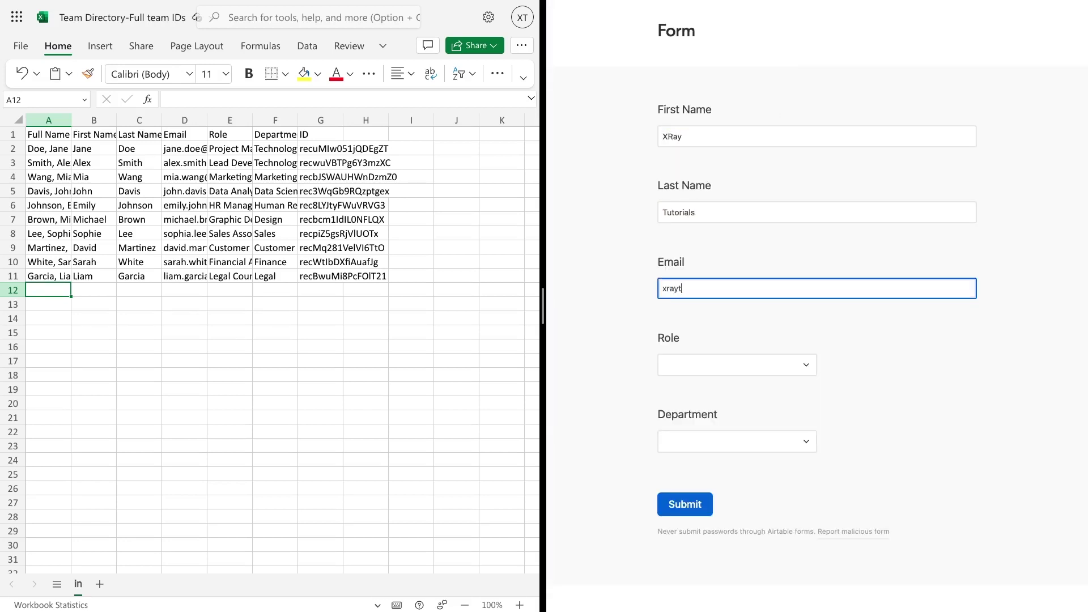
click(749, 365)
click(737, 478)
click(733, 441)
click(710, 531)
click(700, 512)
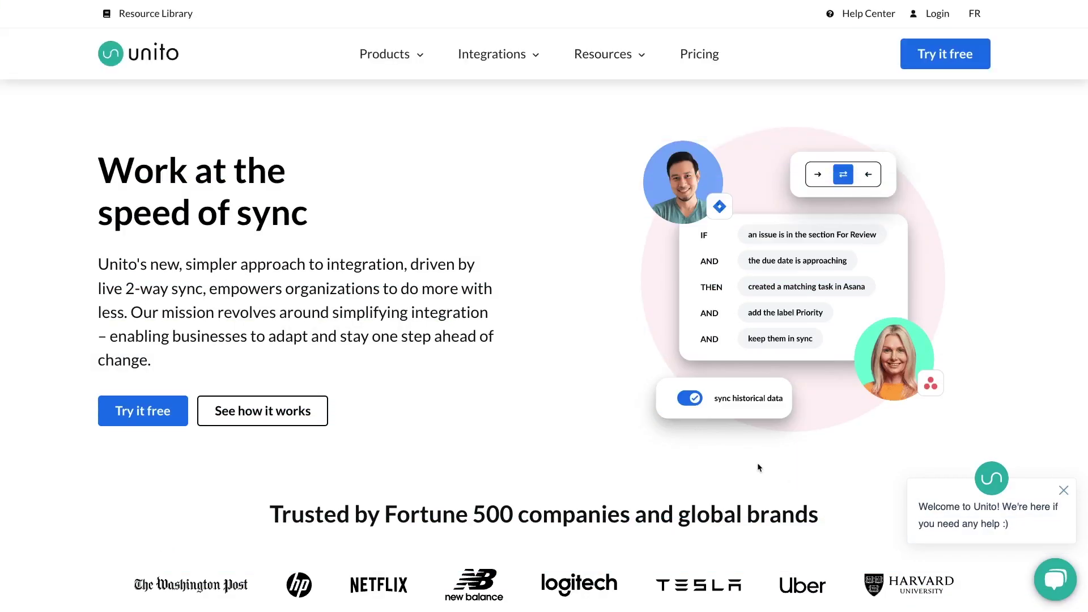
- Scroll through Unito's homepage and its list of supported connectors
scroll(514, 452, down, 2)
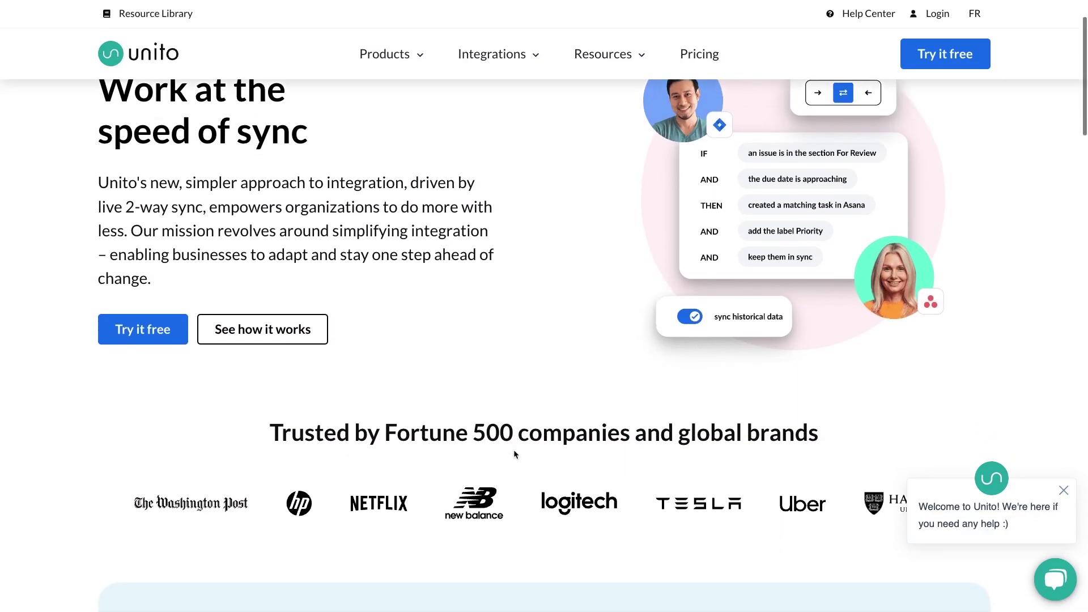
scroll(515, 453, down, 1)
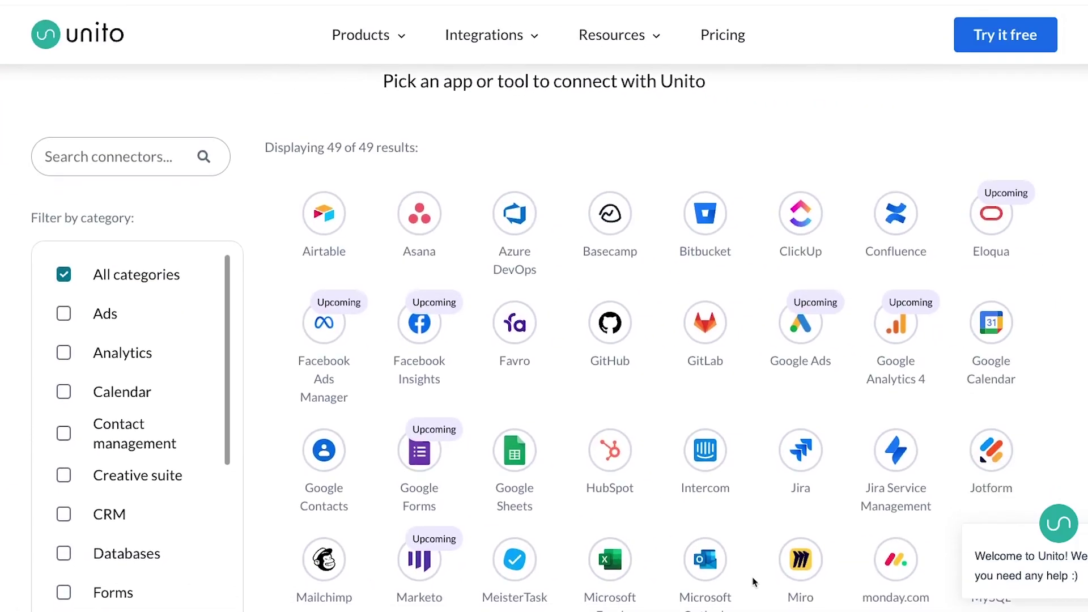
scroll(756, 583, down, 1)
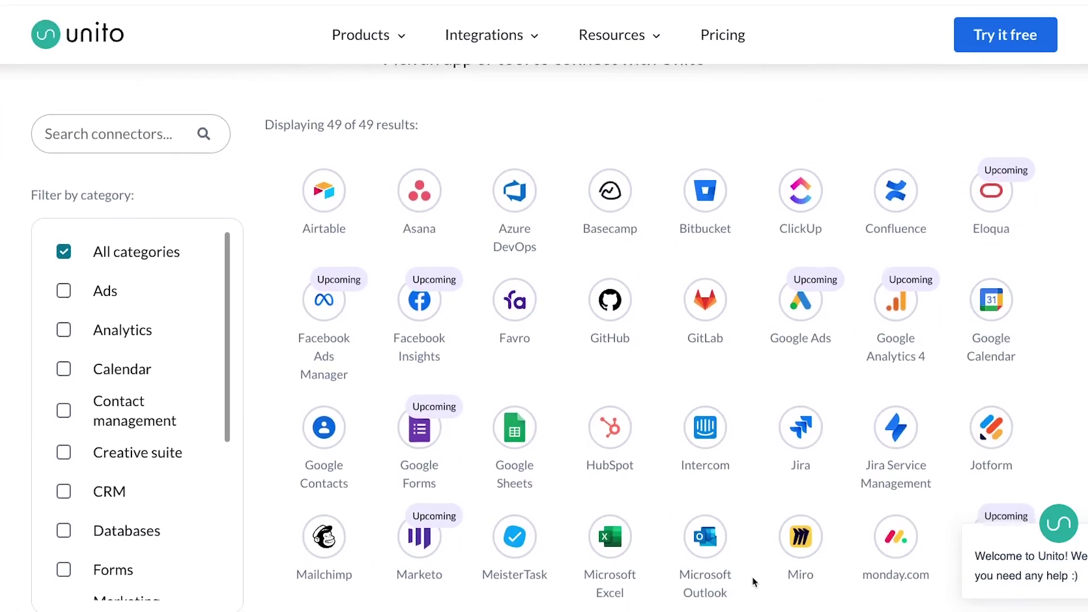
scroll(753, 582, down, 3)
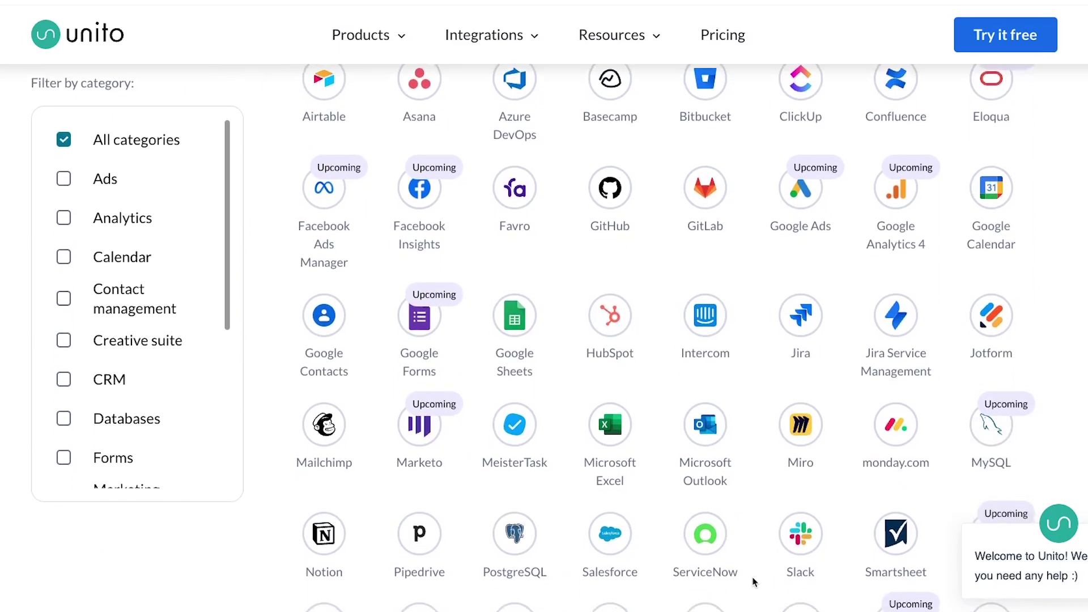
scroll(754, 583, down, 3)
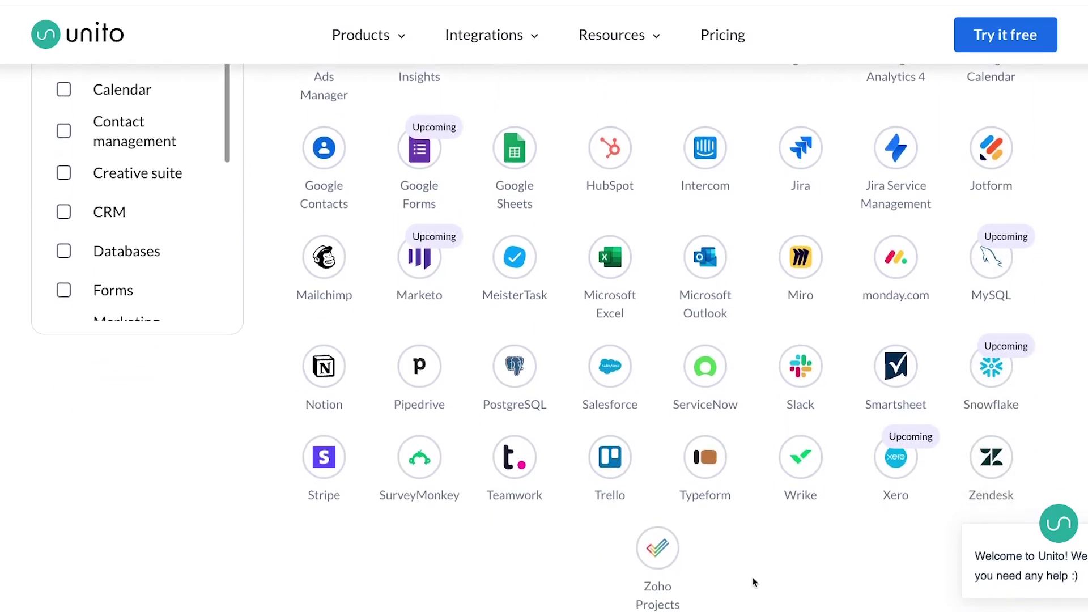
scroll(754, 582, down, 1)
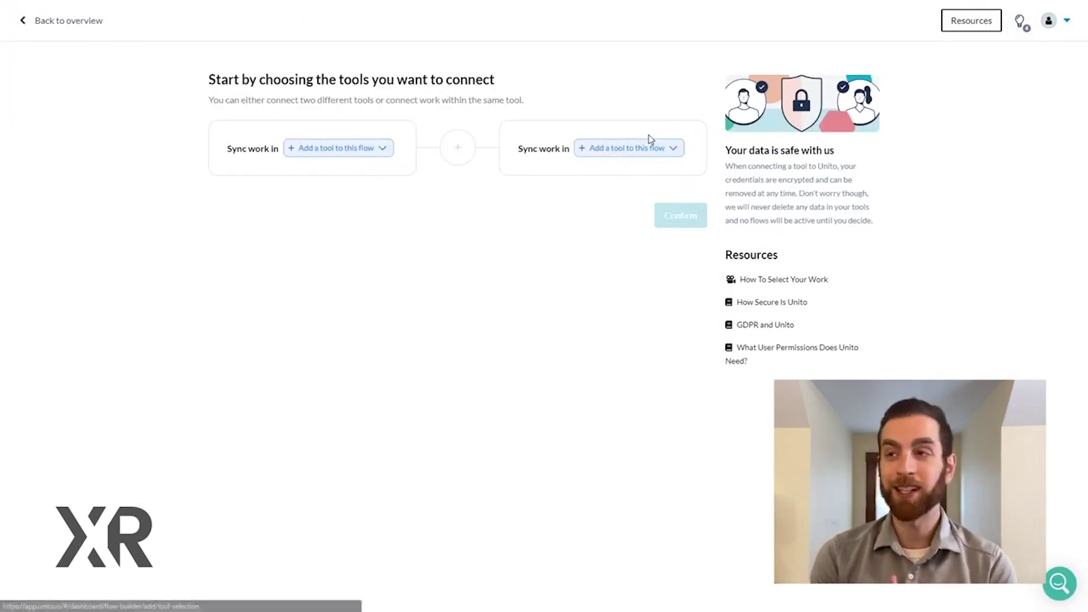
- Connect Google Sheets with the chosen account and the Clients [GSheets <> Airtable Unito Tutorial] sheet
click(338, 151)
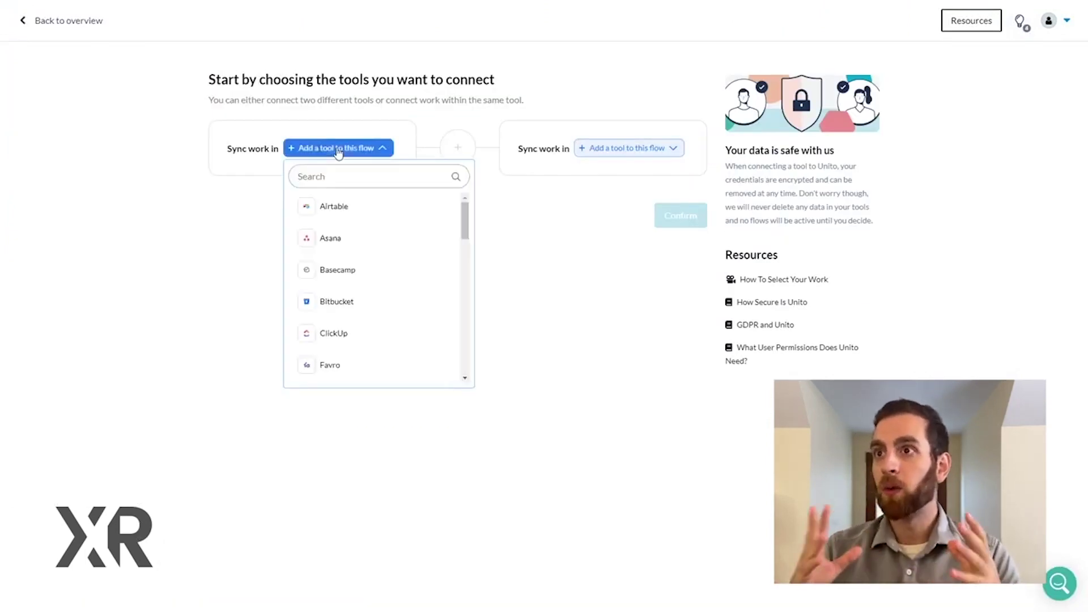
text(goog)
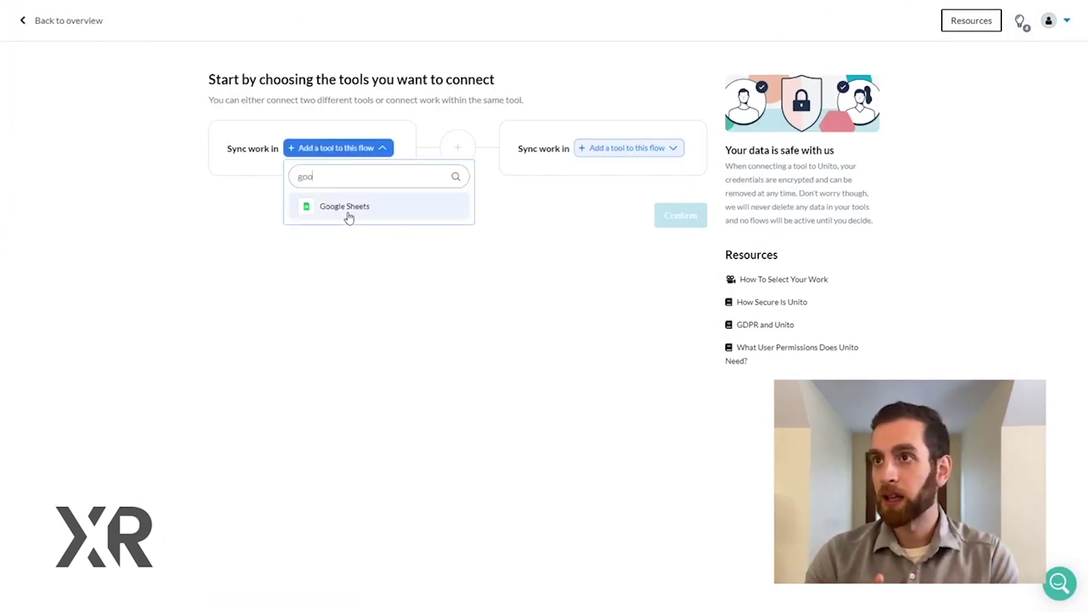
click(348, 210)
click(376, 176)
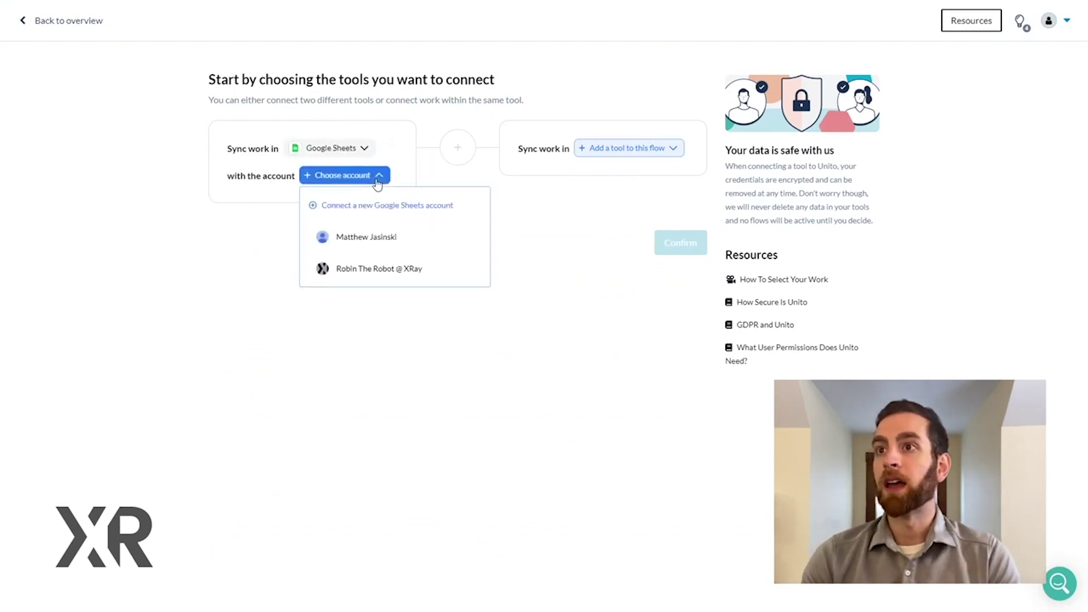
click(371, 245)
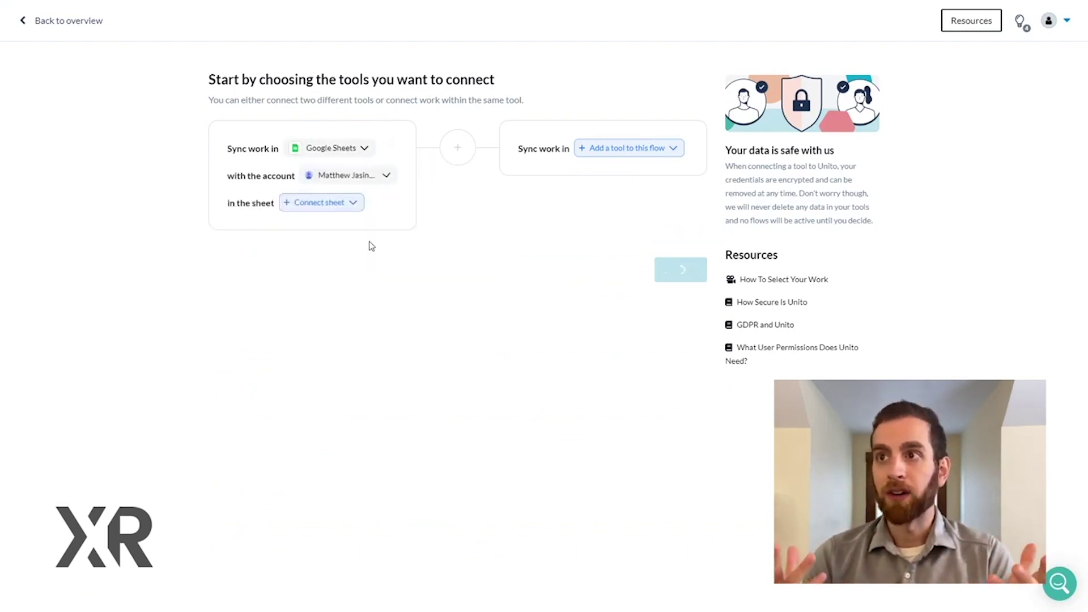
click(349, 209)
text(tutorial)
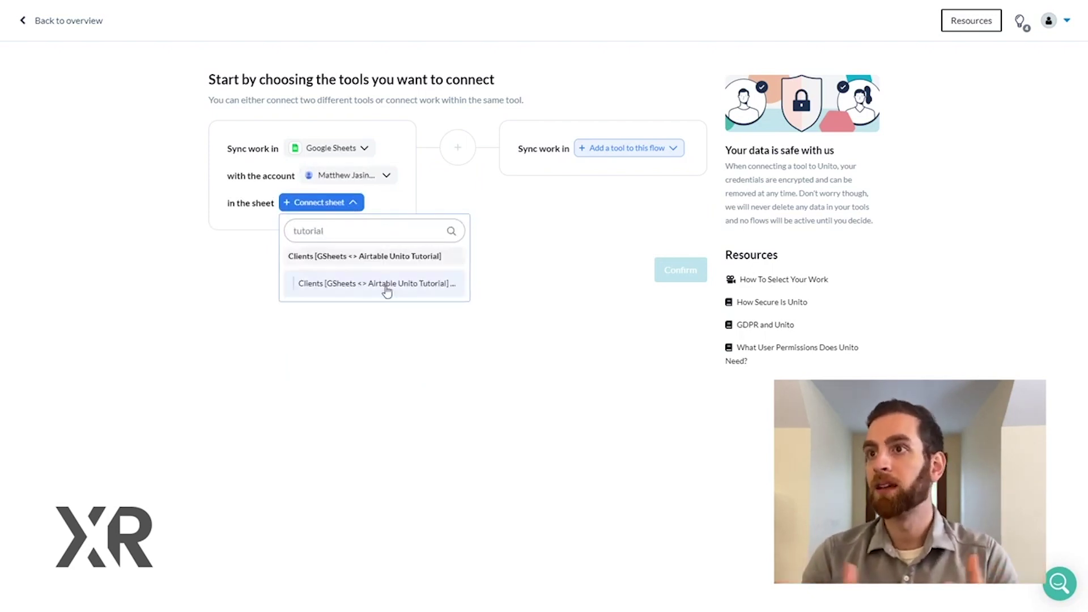
click(386, 285)
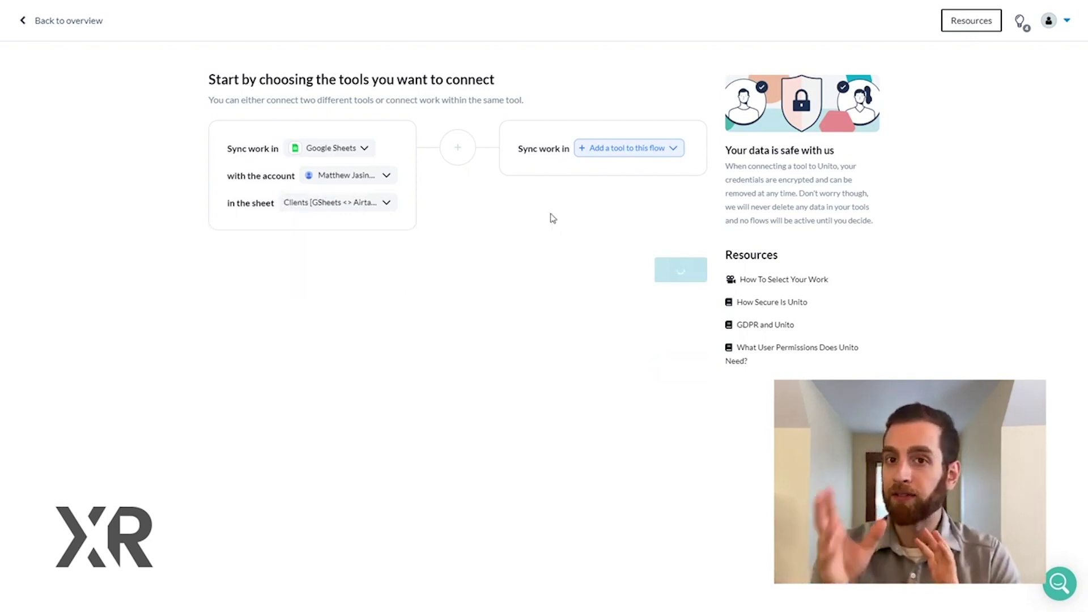
- Connect Airtable as the second side with the chosen account and its table
click(661, 154)
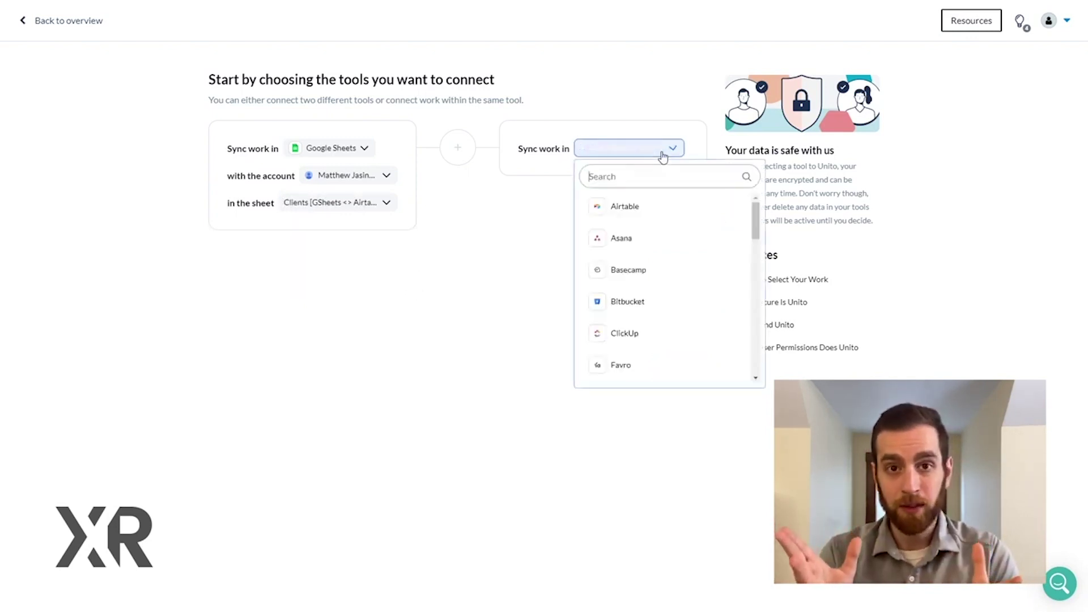
click(635, 206)
click(641, 176)
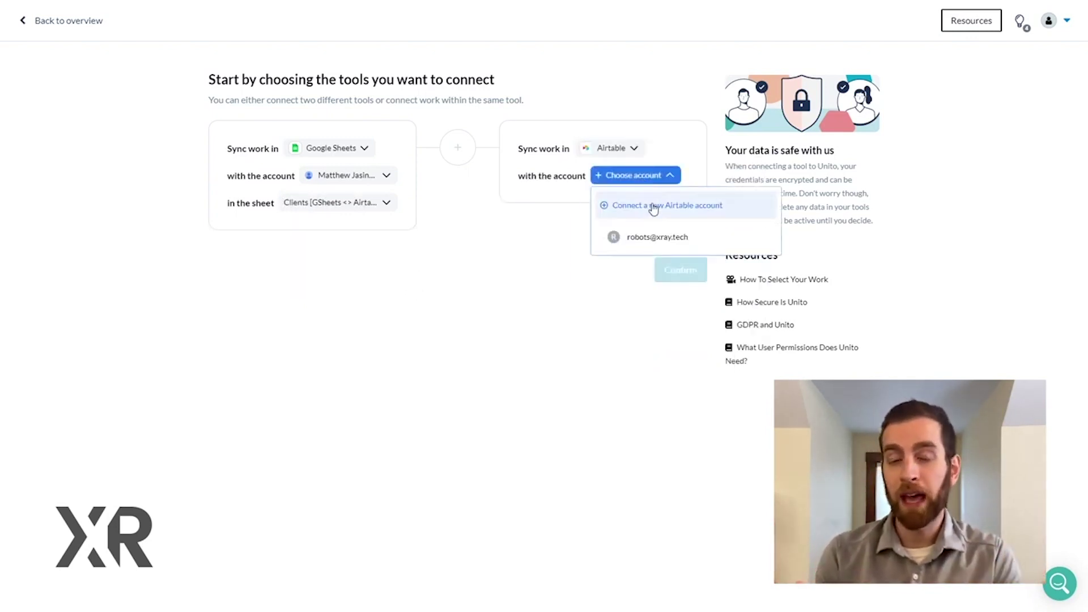
click(657, 241)
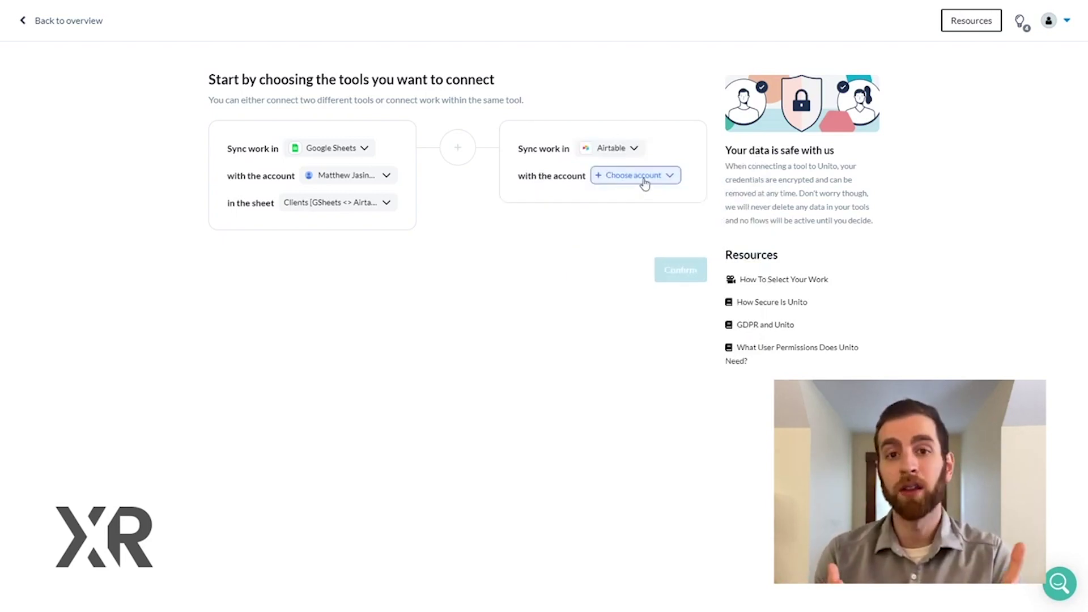
click(644, 179)
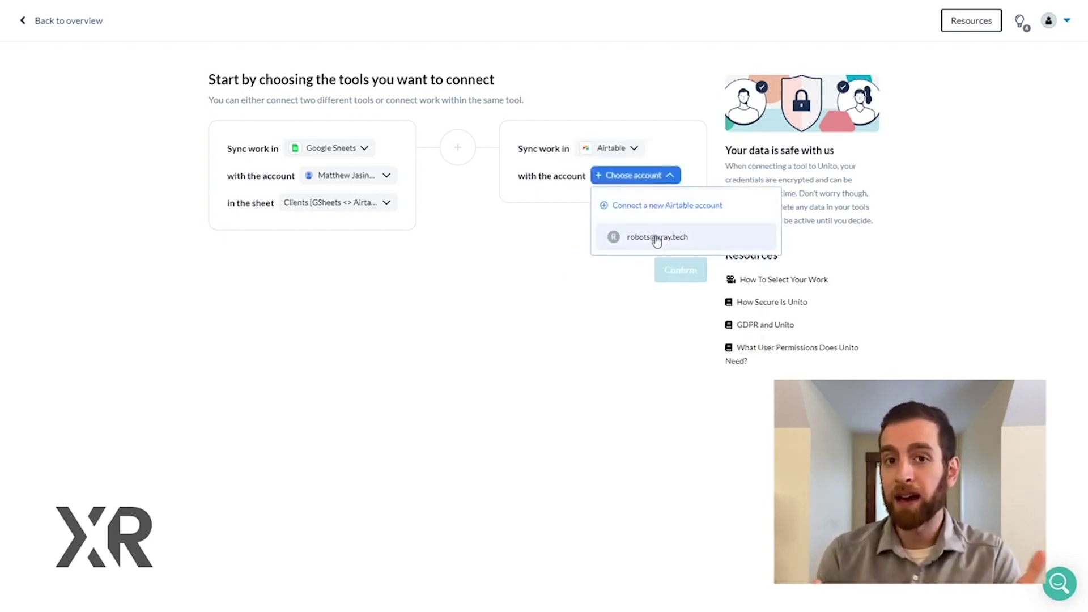
click(656, 238)
click(631, 205)
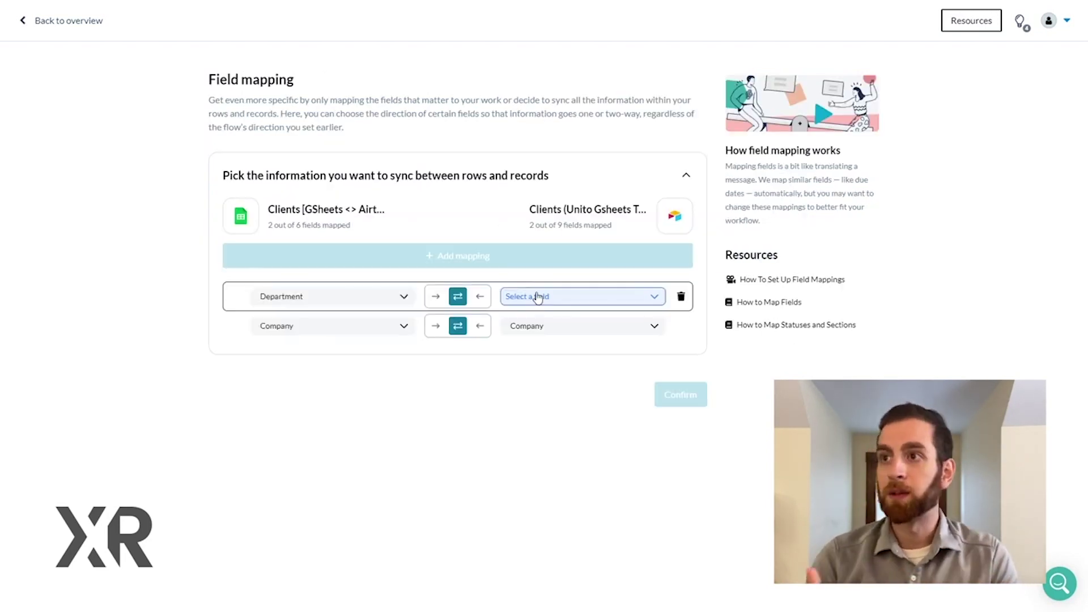
- Map Department to Department and the sheet's Email to Airtable's Email, then add another mapping row
click(538, 297)
click(539, 418)
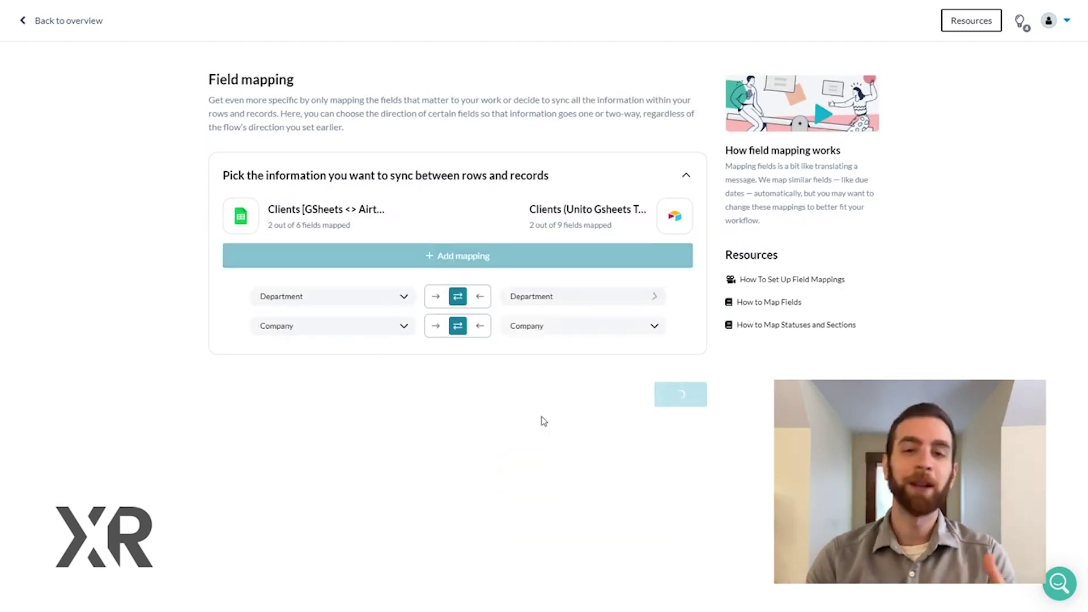
click(476, 262)
click(386, 305)
click(396, 354)
click(532, 297)
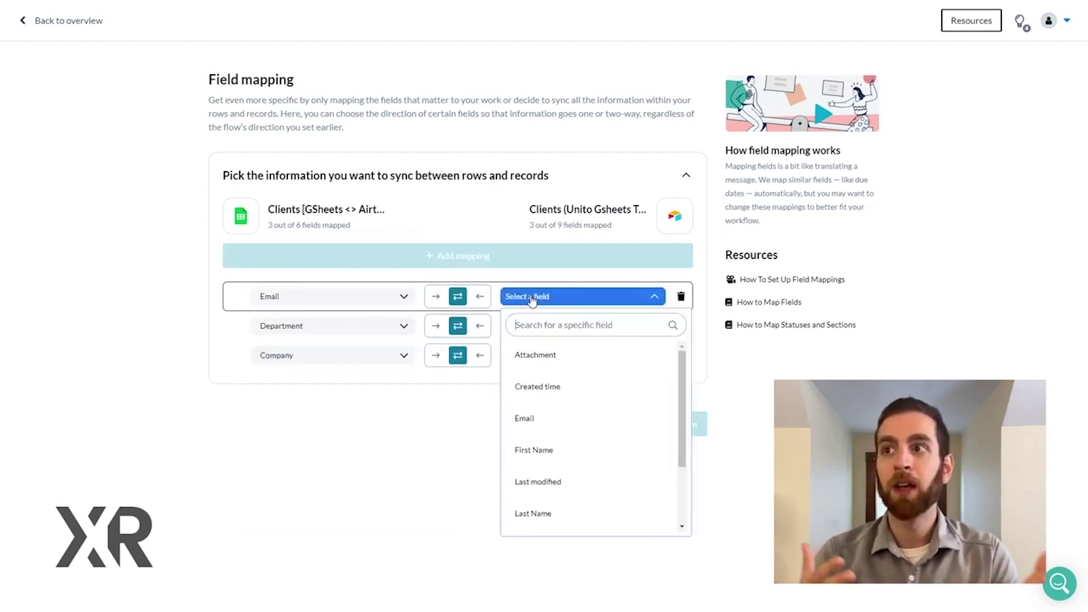
click(537, 418)
click(469, 256)
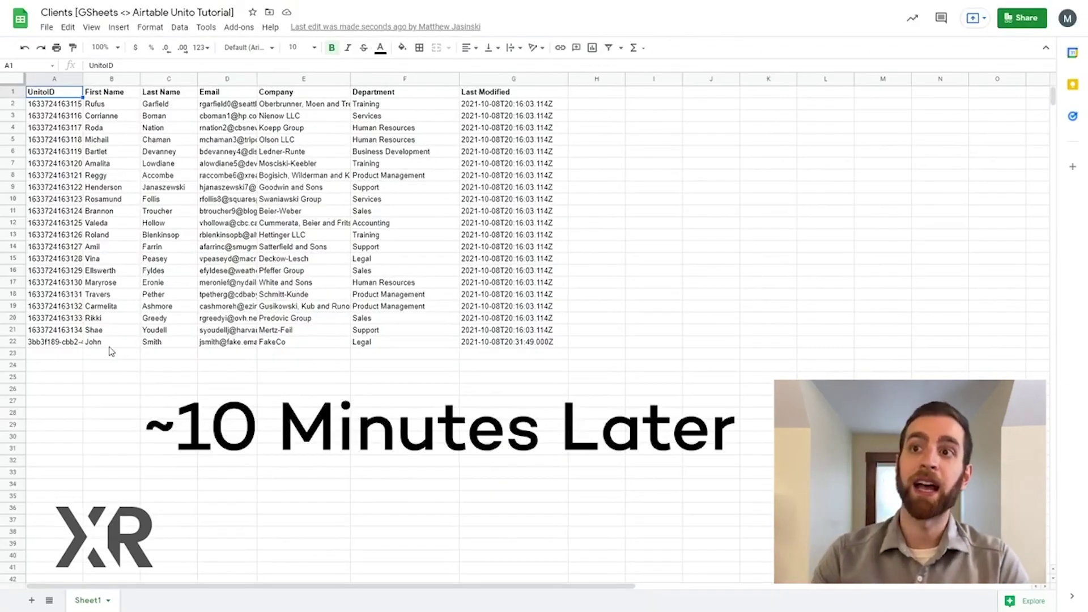